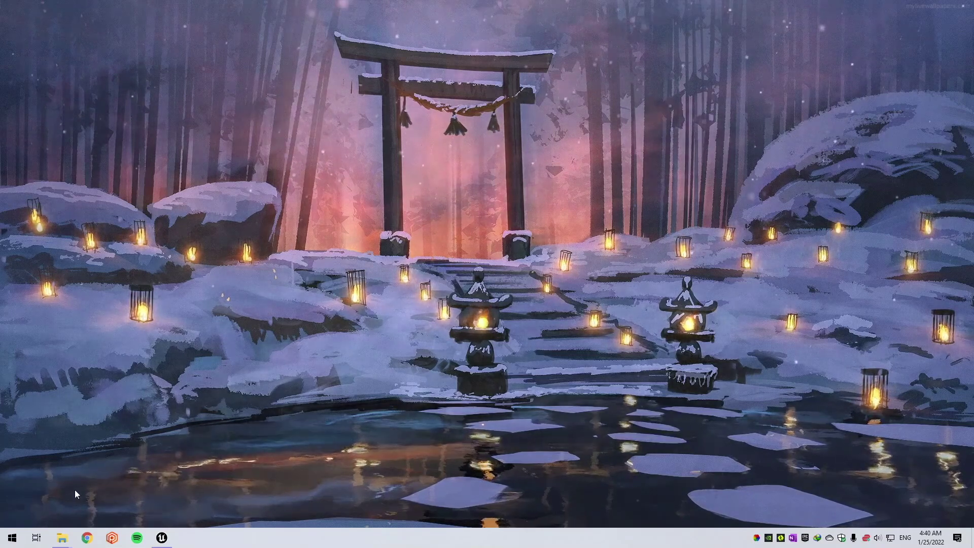
# - Open the Bink folder inside the UE_4.27 install, under Engine > Binaries > ThirdParty
pyautogui.moveTo(62, 536)
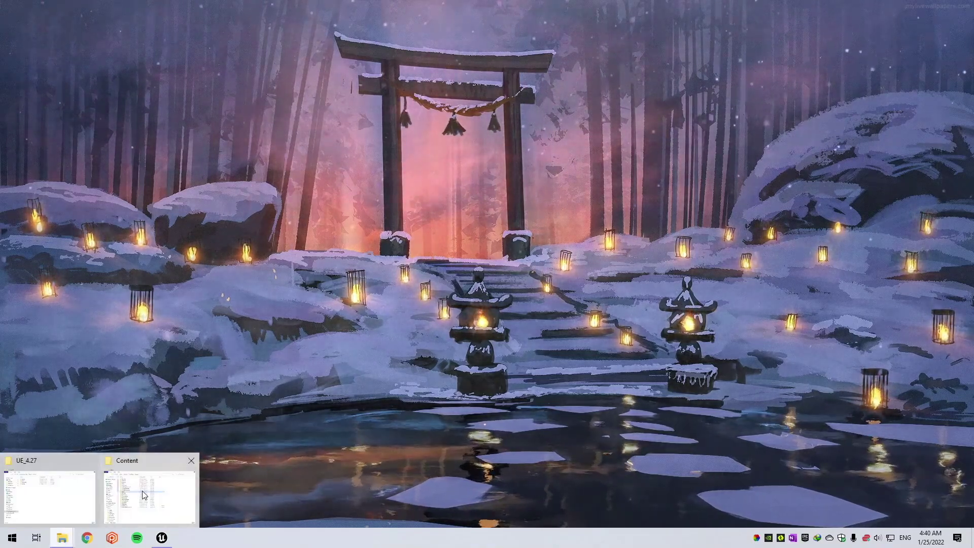
pyautogui.moveTo(146, 490)
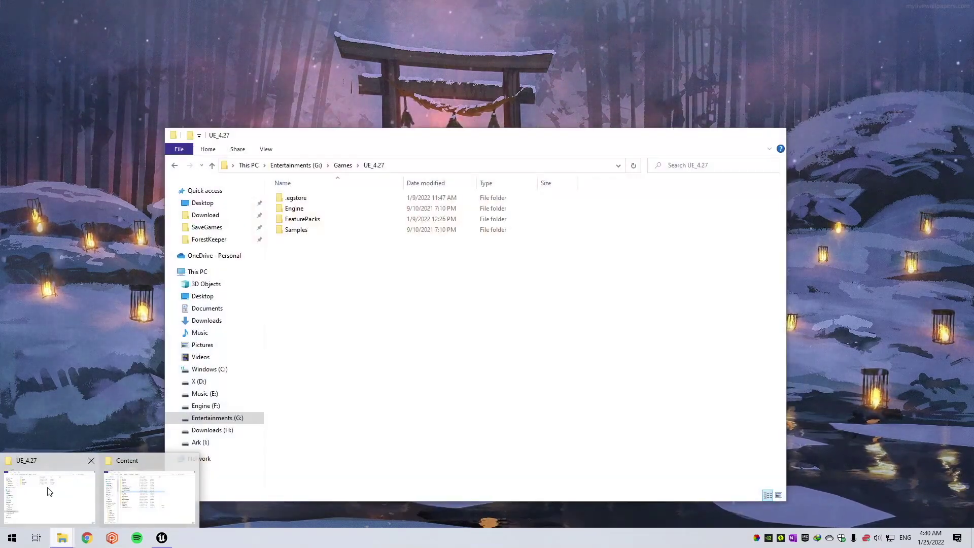
pyautogui.click(49, 491)
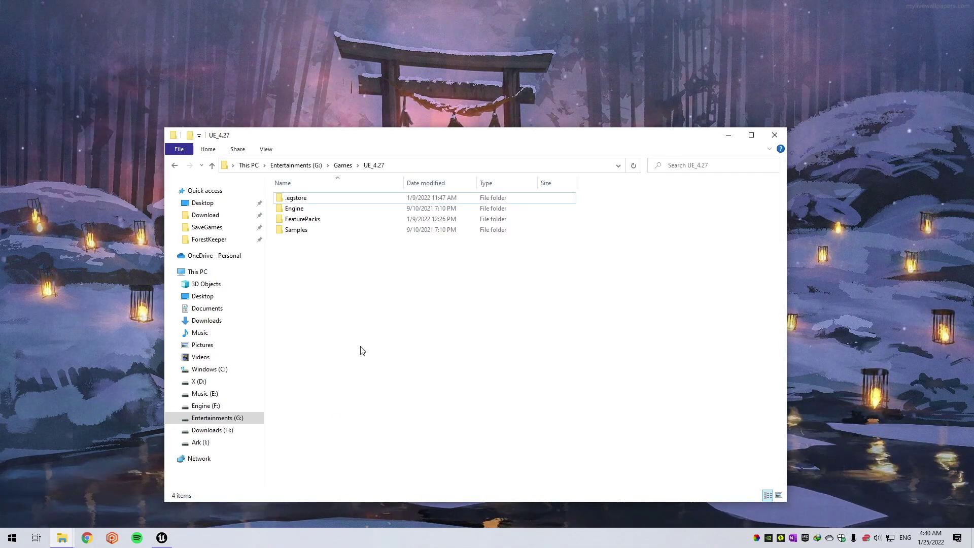
pyautogui.moveTo(494, 142); pyautogui.dragTo(434, 147)
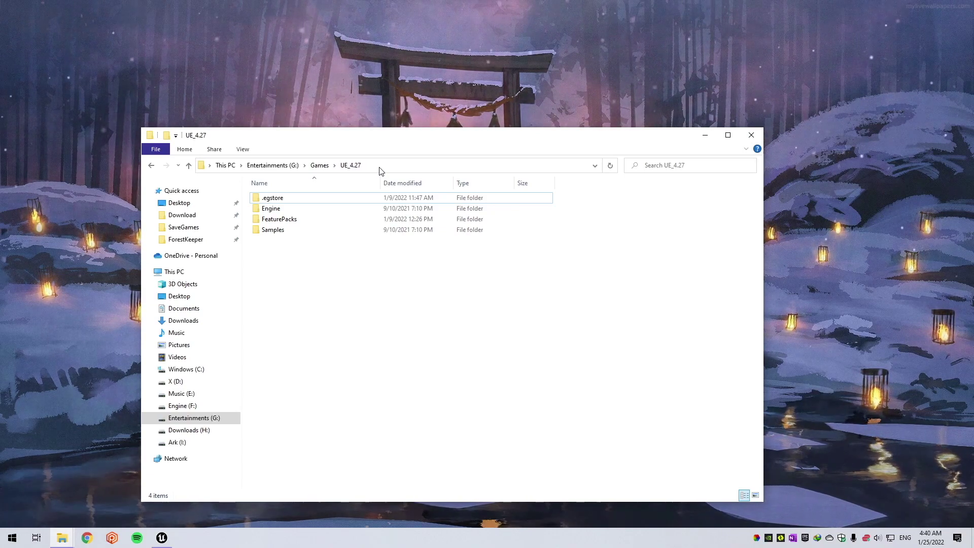
pyautogui.doubleClick(279, 209)
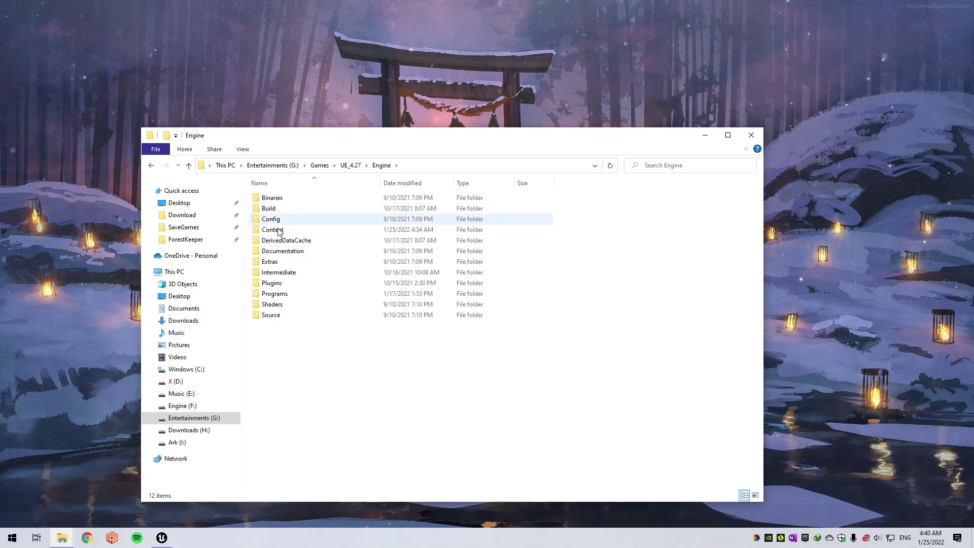
pyautogui.doubleClick(283, 197)
pyautogui.doubleClick(274, 219)
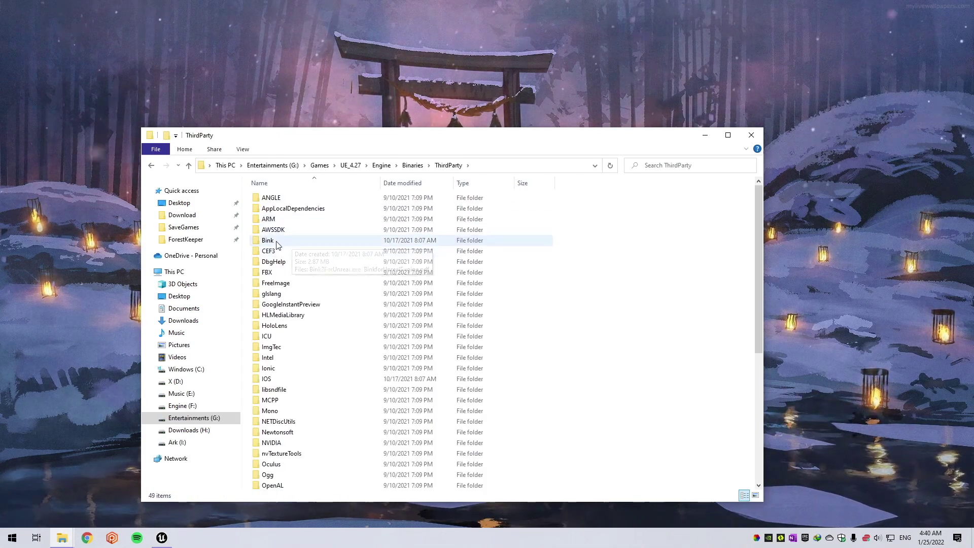
pyautogui.doubleClick(268, 240)
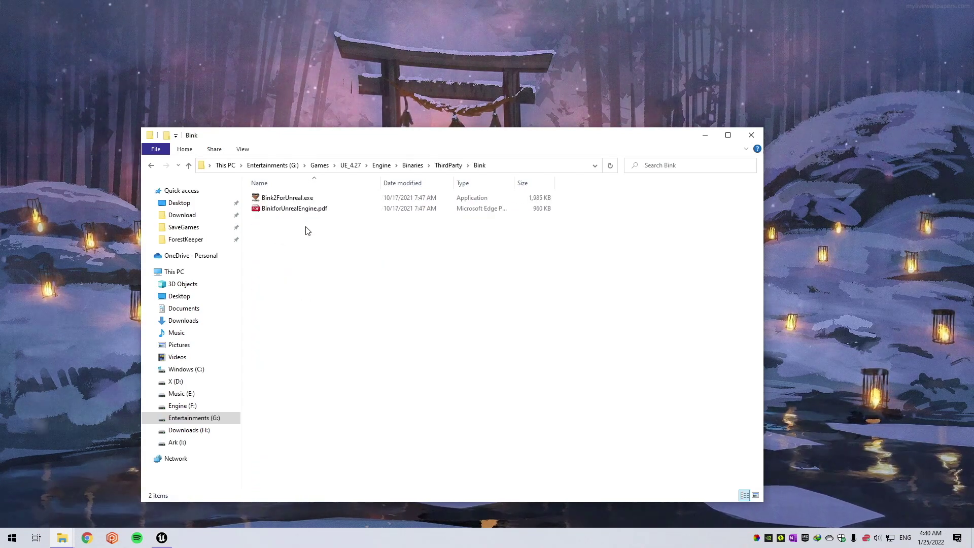
# - Launch Bink2ForUnreal.exe and place its window beside the folder window
pyautogui.doubleClick(293, 199)
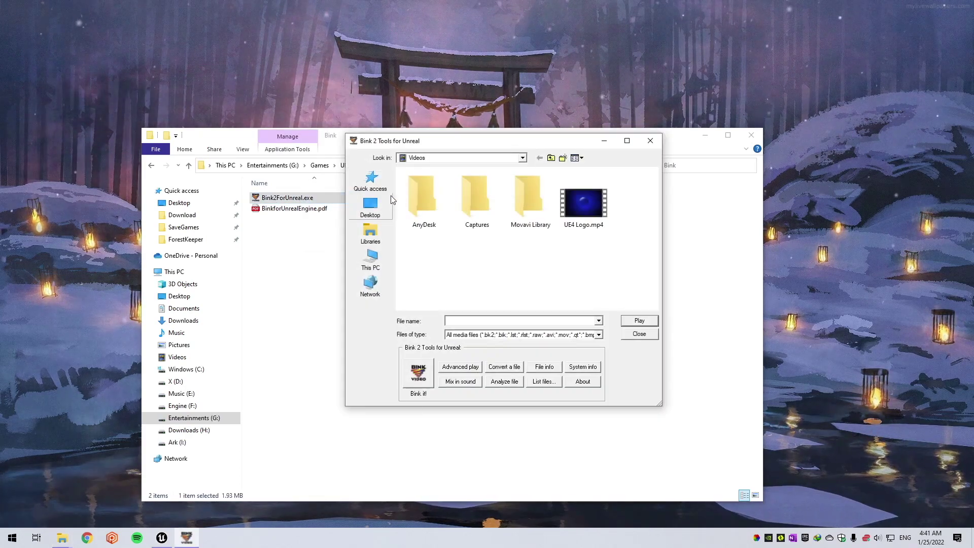
pyautogui.moveTo(446, 140); pyautogui.dragTo(201, 176)
pyautogui.moveTo(401, 144); pyautogui.dragTo(617, 157)
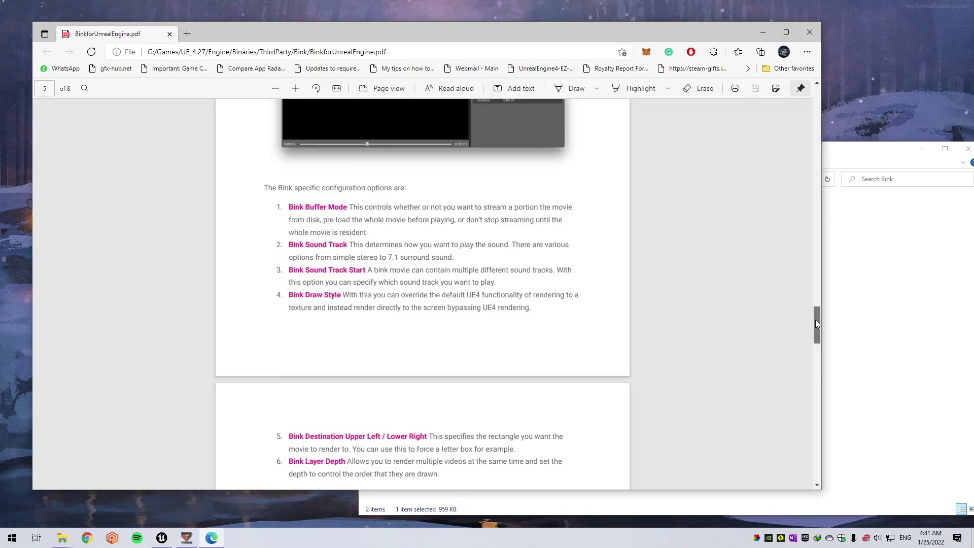
# - Skim the BinkforUnrealEngine.pdf guide, including its Bink configuration options, and close it
pyautogui.moveTo(815, 320); pyautogui.dragTo(717, 275)
pyautogui.scroll(20, 710, 293)
pyautogui.click(810, 32)
# - Rename the UE4 Logo.mp4 video to UE4_Logo.mp4 in the Bink tools file list
pyautogui.moveTo(293, 179); pyautogui.dragTo(412, 163)
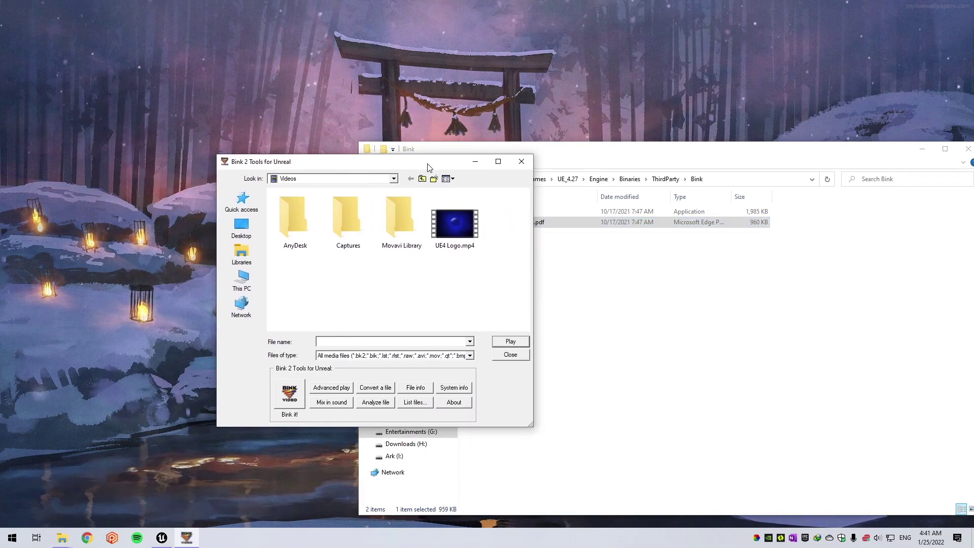
pyautogui.click(449, 252)
pyautogui.click(449, 251)
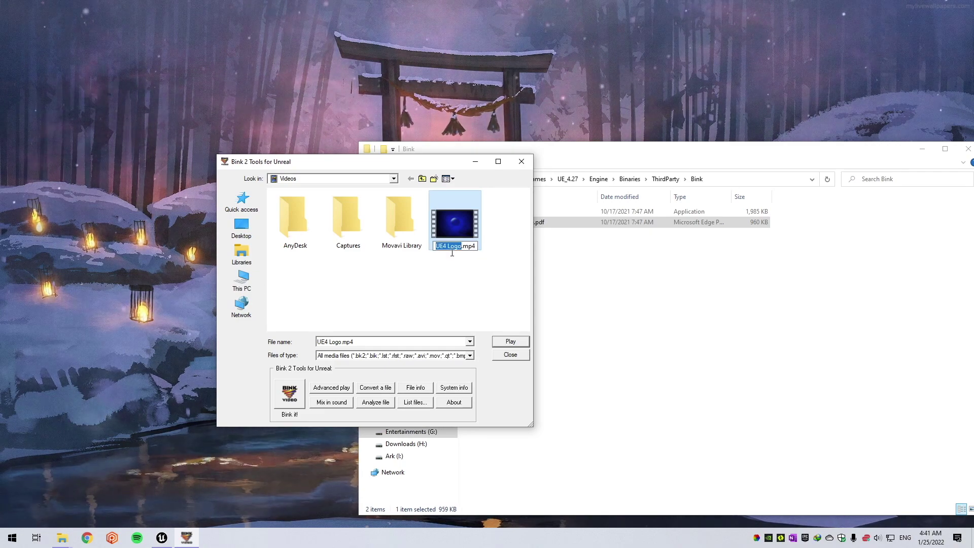
pyautogui.click(448, 247)
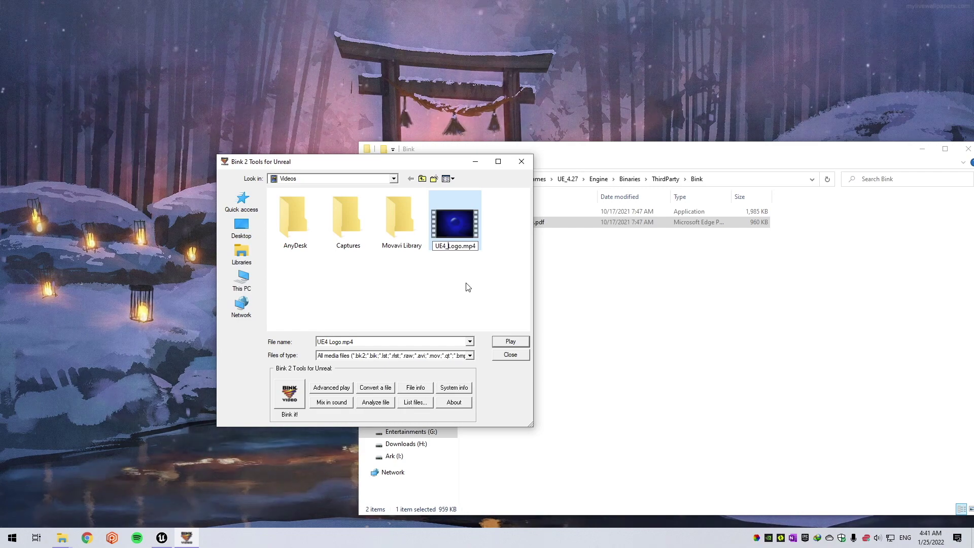
pyautogui.click(468, 287)
# - Compress UE4_Logo.mp4 to UE4_Logo.bk2 using the Bink 2 file format with audio compression enabled
pyautogui.click(455, 227)
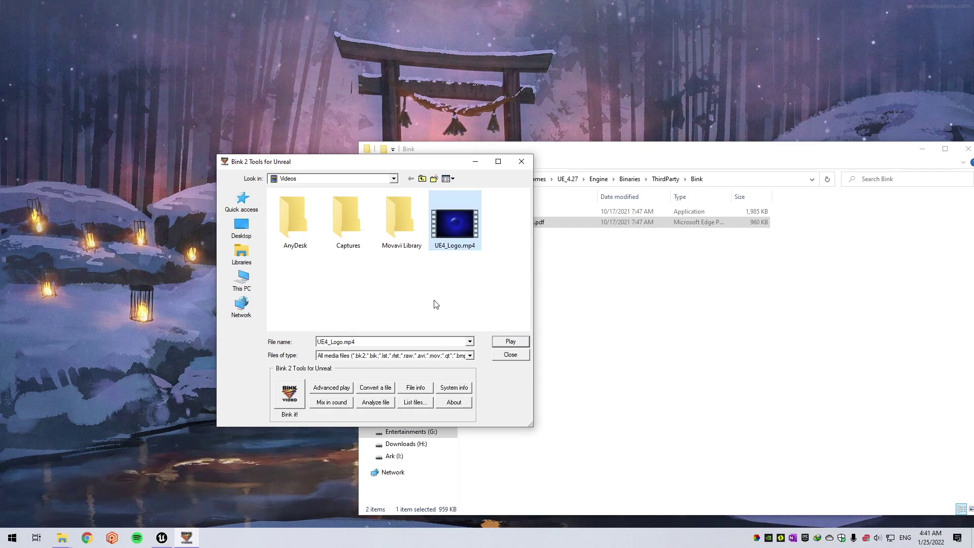
pyautogui.click(290, 393)
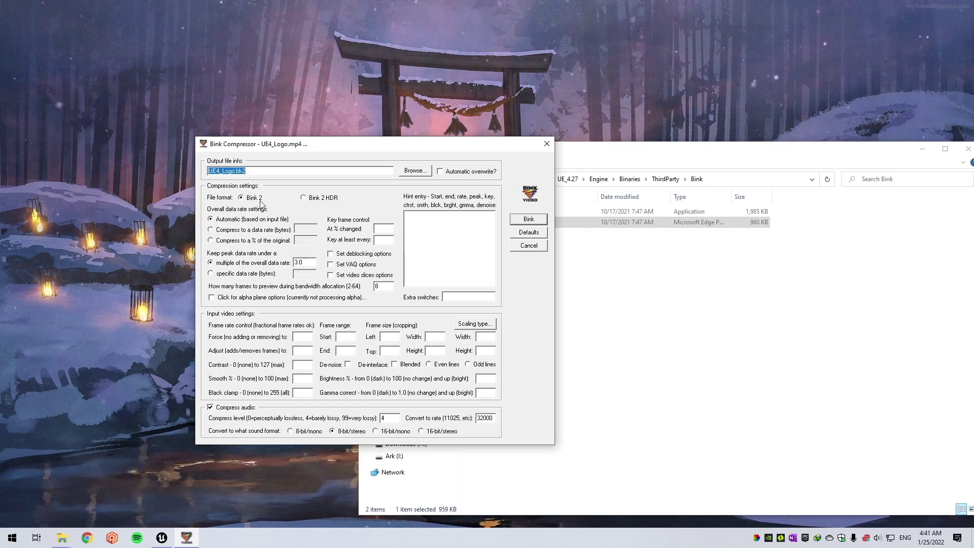
pyautogui.click(304, 198)
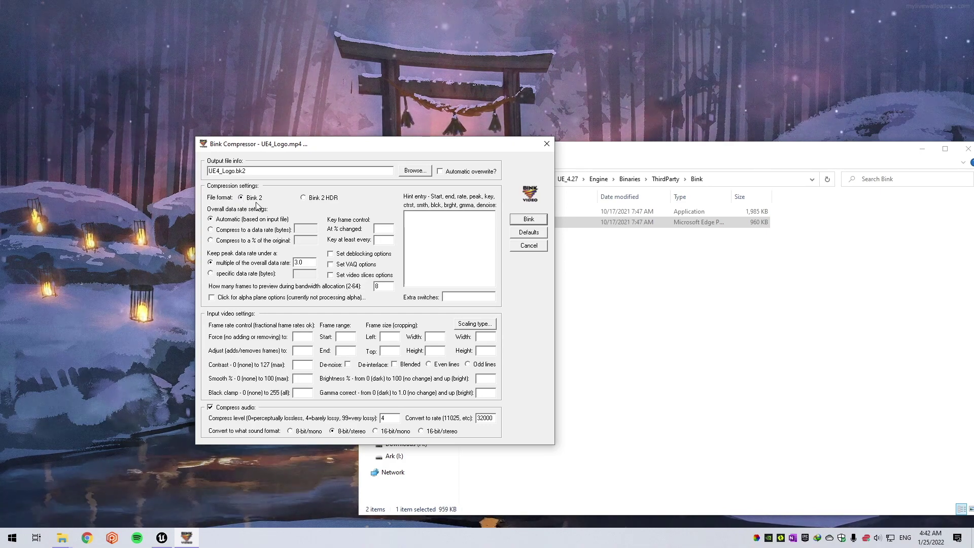
pyautogui.click(220, 411)
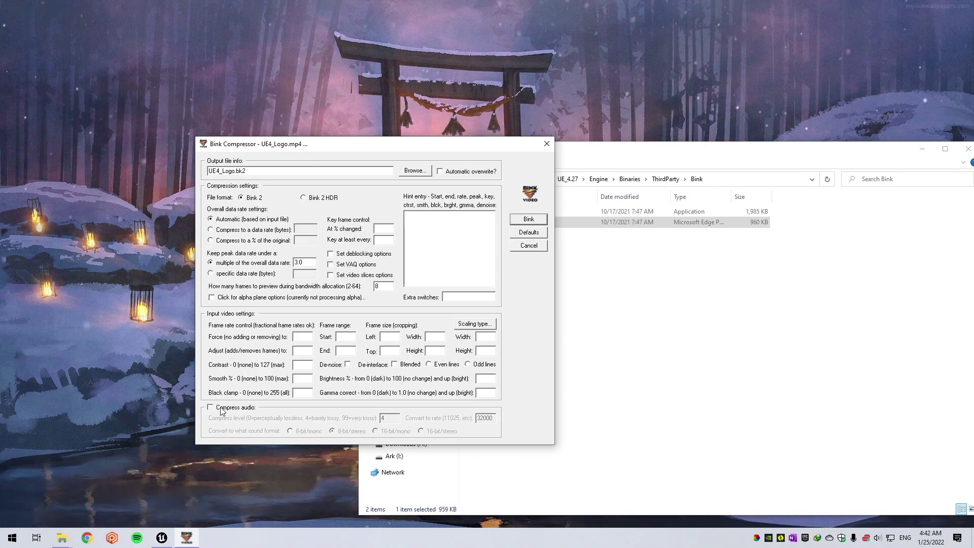
pyautogui.click(221, 412)
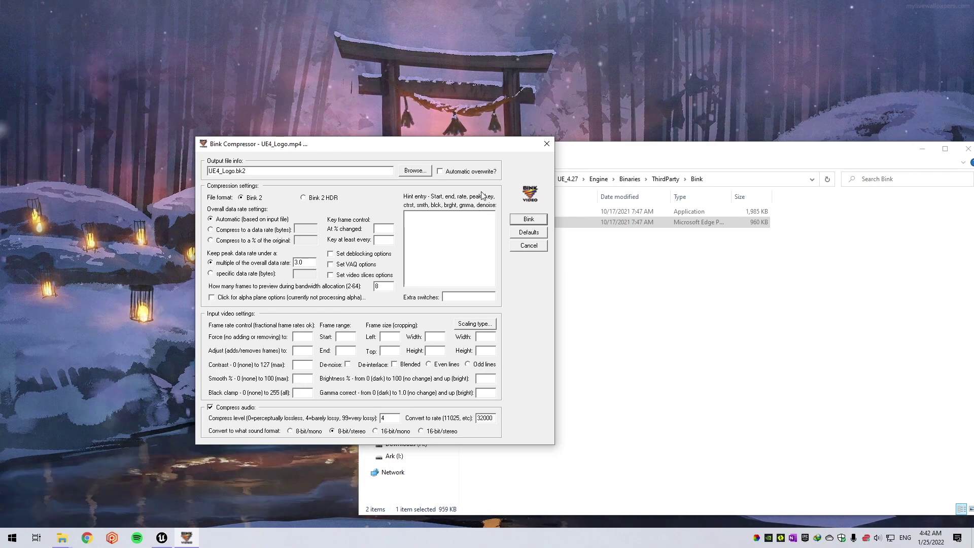
pyautogui.click(533, 220)
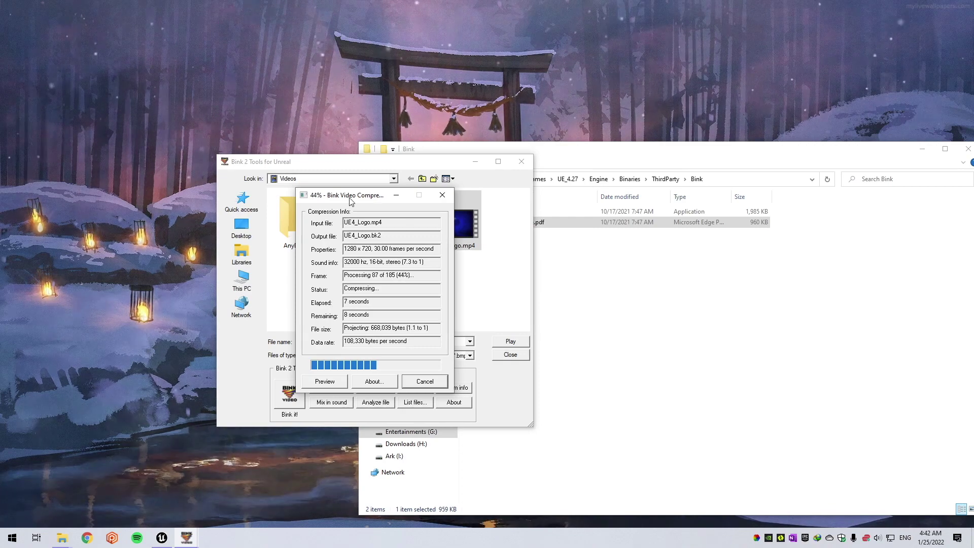
pyautogui.moveTo(350, 200); pyautogui.dragTo(323, 199)
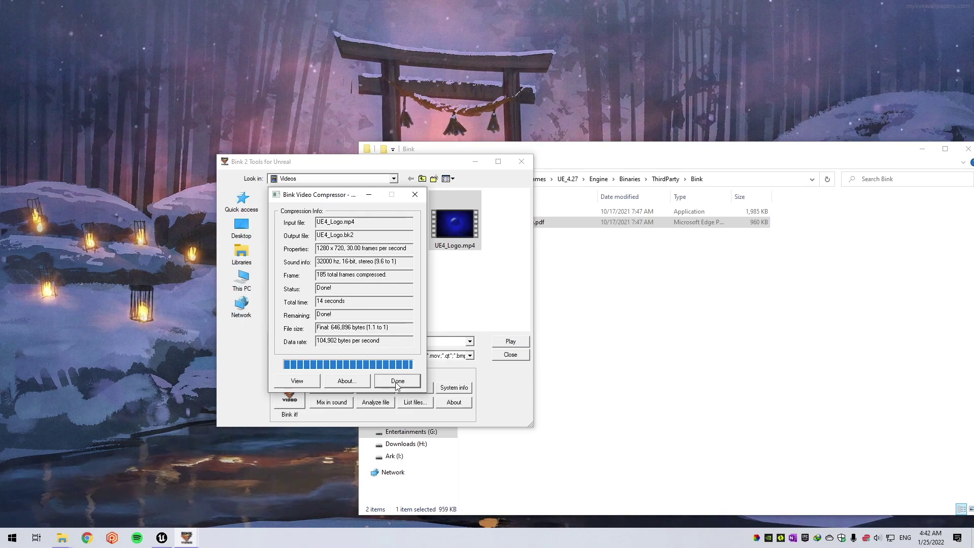
pyautogui.click(398, 382)
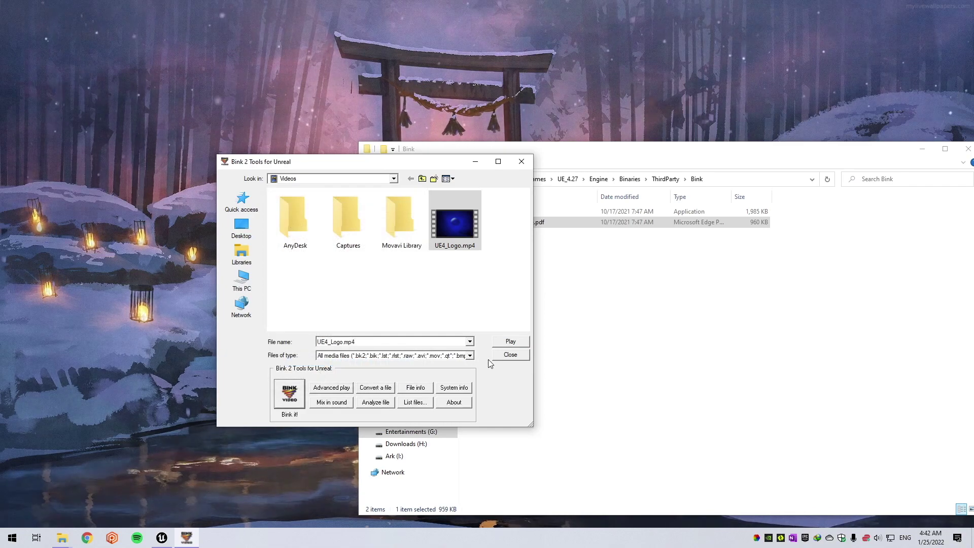
# - Close the Bink tools and open the Videos folder in File Explorer
pyautogui.click(510, 354)
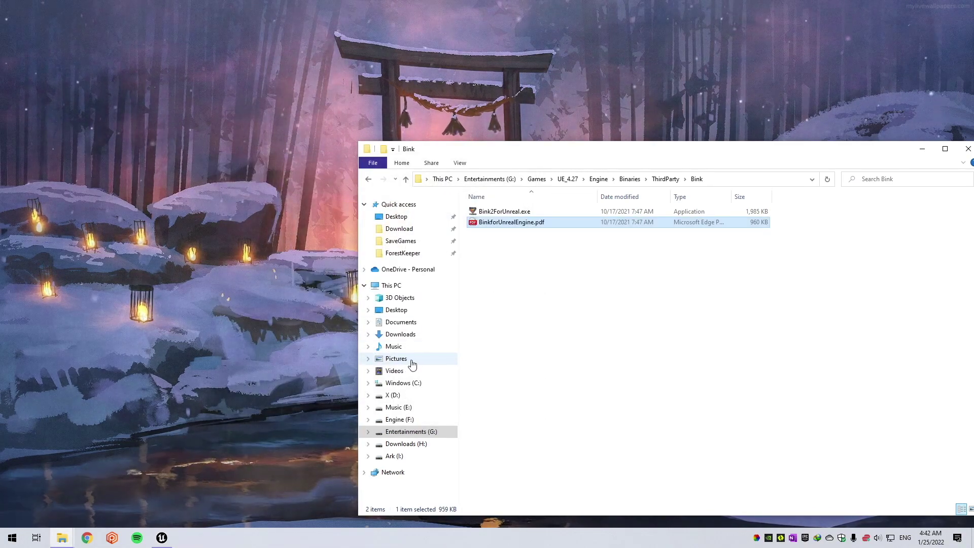
pyautogui.click(399, 371)
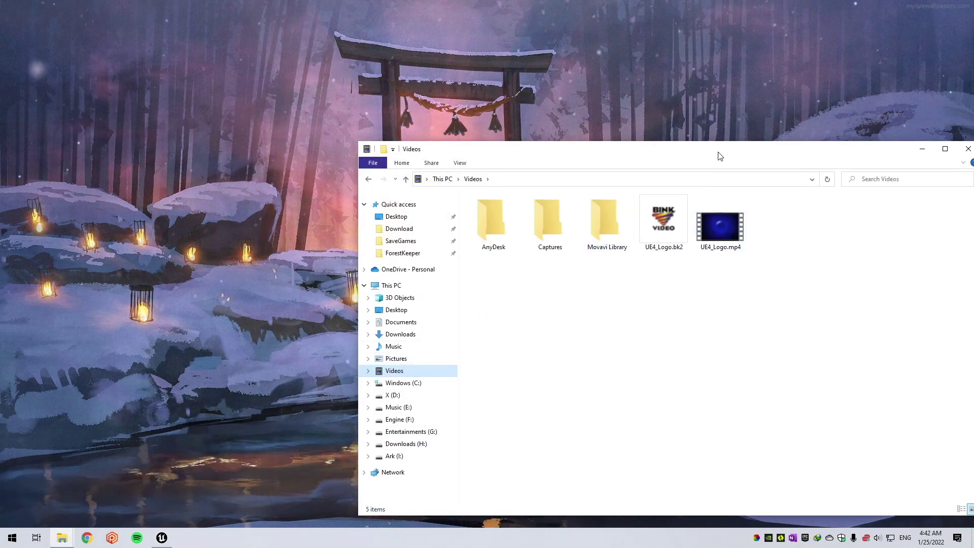
pyautogui.moveTo(720, 156); pyautogui.dragTo(493, 133)
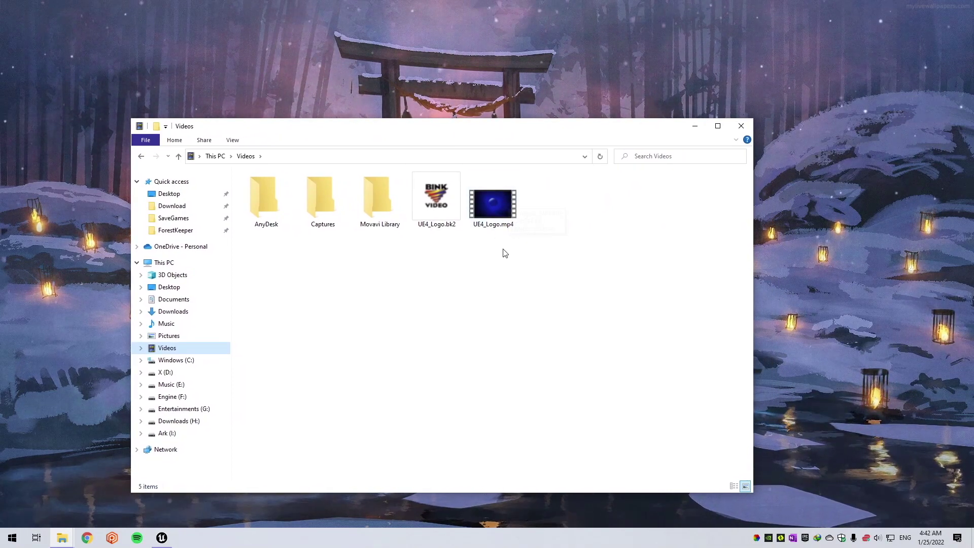
# - Switch to Unreal Editor, show the project's Content folder in File Explorer, and open its Movies folder
pyautogui.click(162, 537)
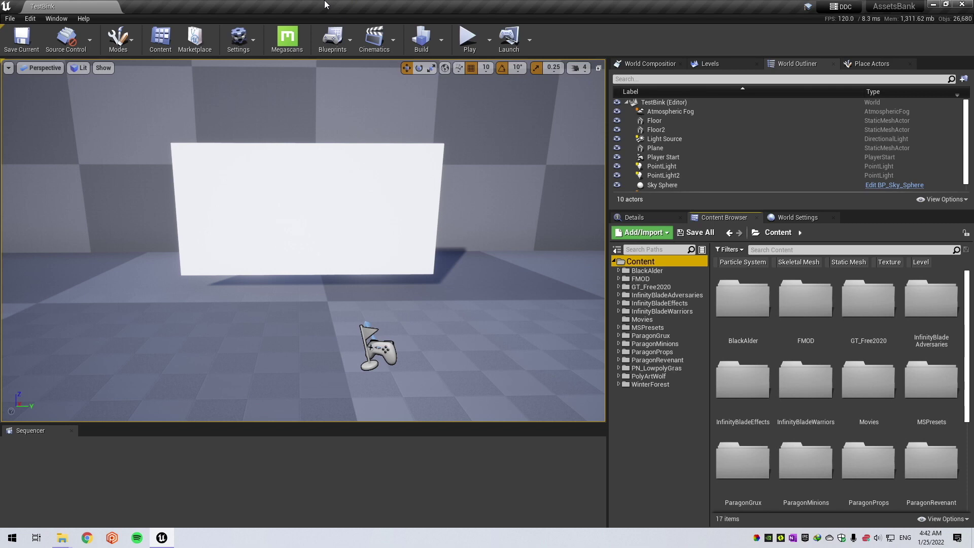
pyautogui.rightClick(645, 263)
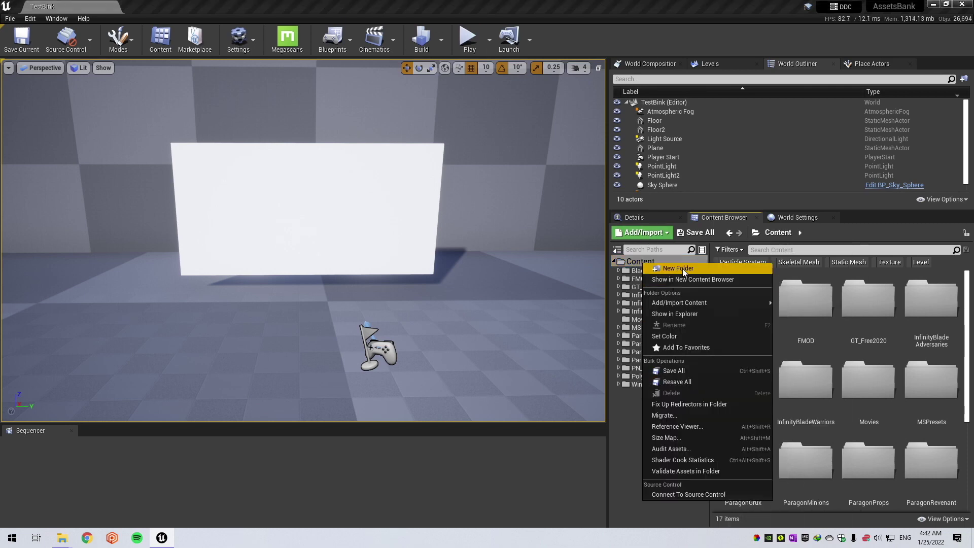
pyautogui.click(680, 314)
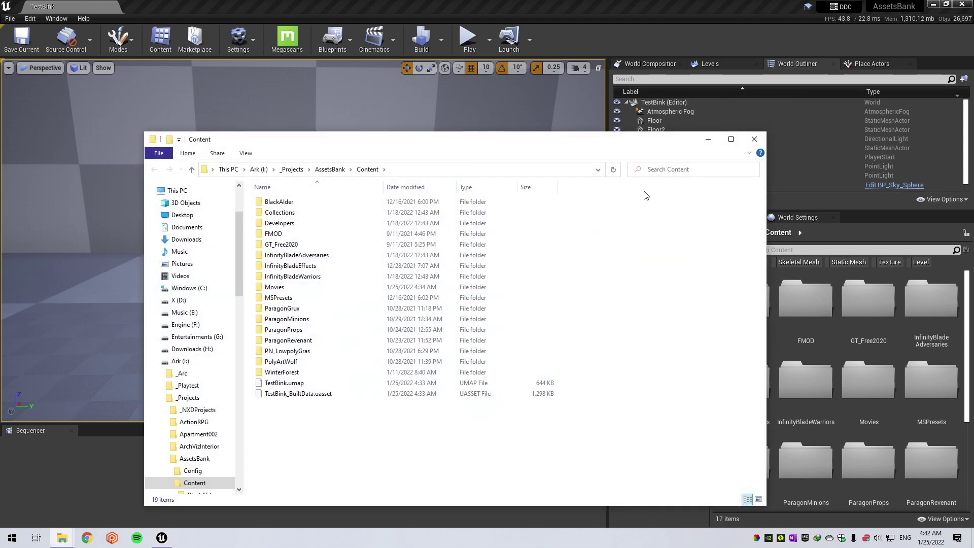
pyautogui.click(934, 4)
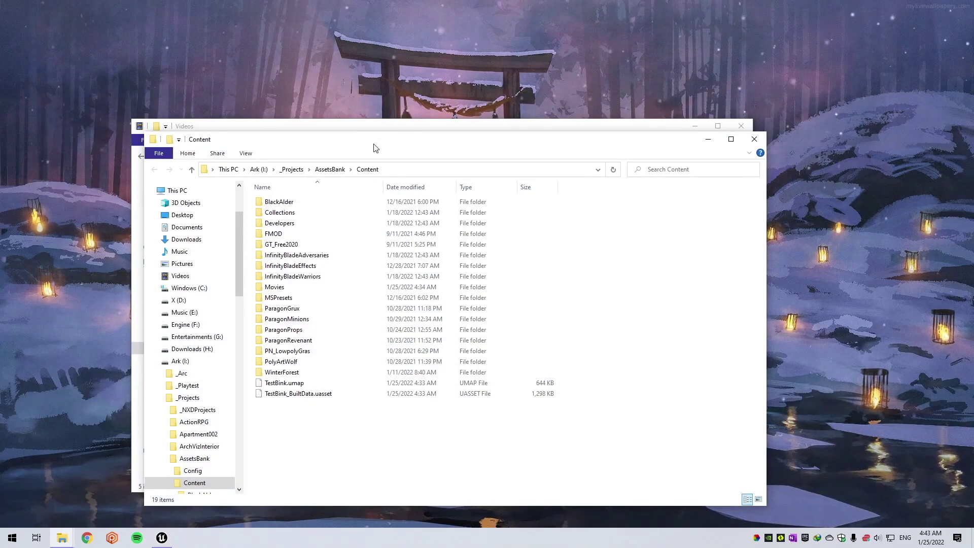
pyautogui.moveTo(374, 147); pyautogui.dragTo(691, 152)
pyautogui.click(589, 294)
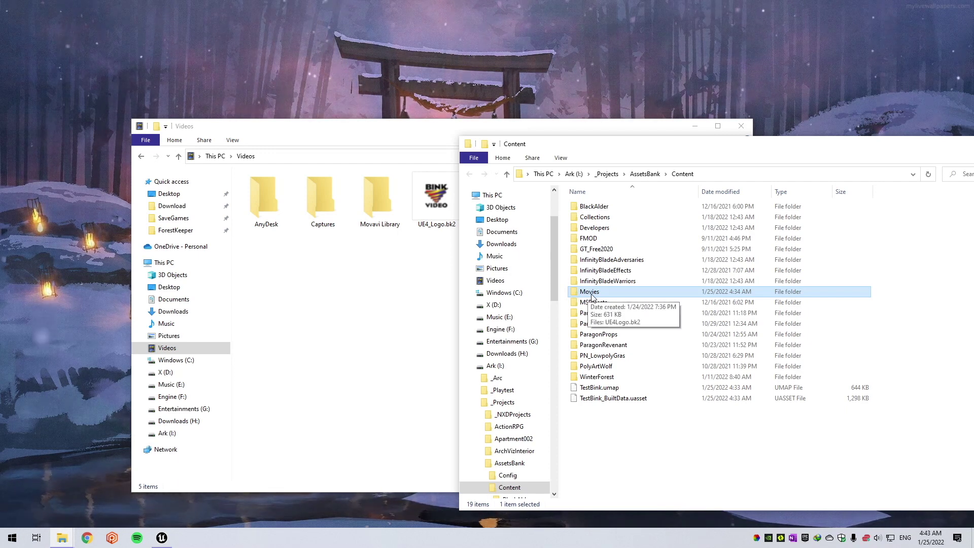
pyautogui.doubleClick(591, 292)
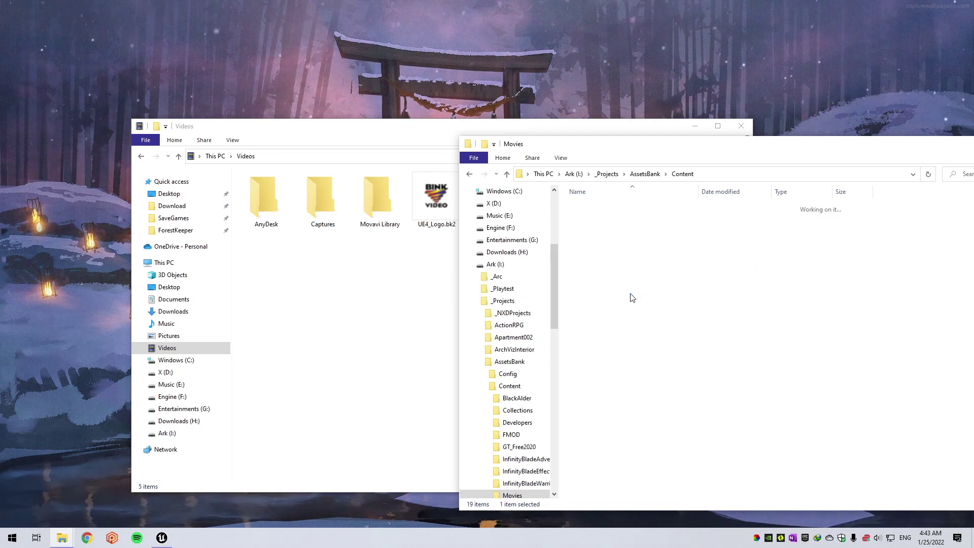
# - Delete the old UE4Logo.bk2 from the Movies folder and copy UE4_Logo.bk2 there from Videos
pyautogui.moveTo(678, 260); pyautogui.dragTo(568, 196)
pyautogui.press('Delete')
pyautogui.moveTo(406, 125); pyautogui.dragTo(309, 124)
pyautogui.moveTo(345, 196); pyautogui.dragTo(708, 295)
pyautogui.moveTo(738, 151); pyautogui.dragTo(576, 147)
# - Switch to Unreal Editor and import the detected source content change
pyautogui.click(165, 537)
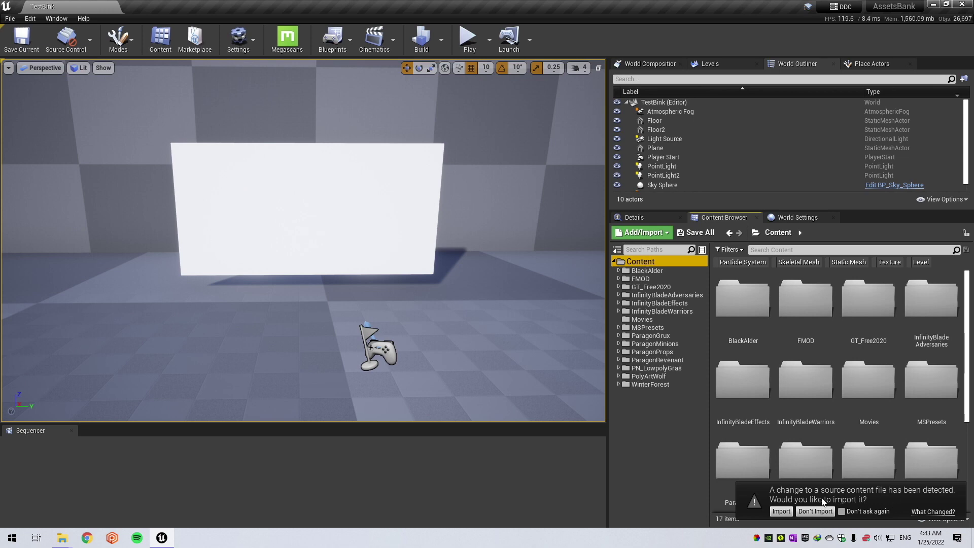
pyautogui.click(786, 512)
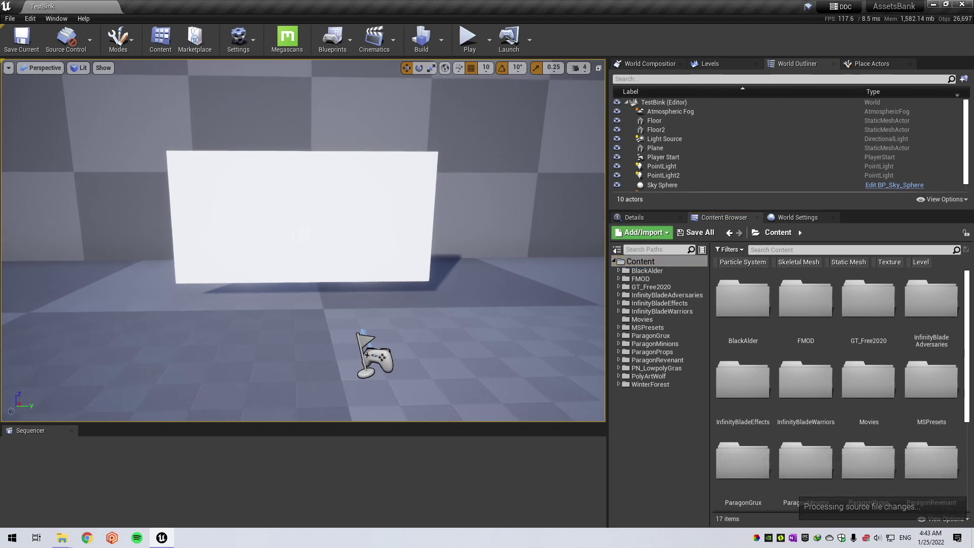
pyautogui.moveTo(355, 244); pyautogui.dragTo(345, 264, button='middle')
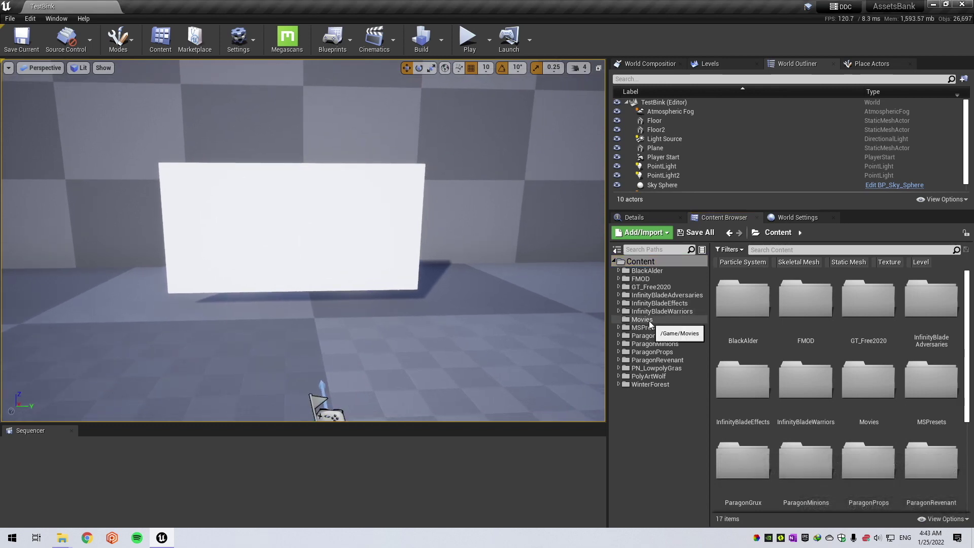
# - Examine the Movies folder in the Content Browser, and return to the project's Movies folder in File Explorer
pyautogui.click(648, 320)
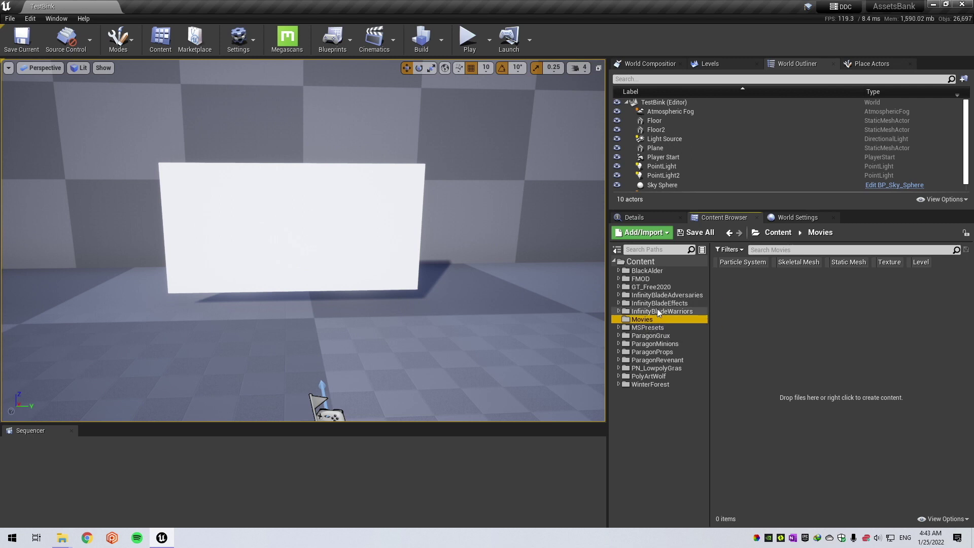
pyautogui.click(663, 311)
pyautogui.click(652, 352)
pyautogui.click(643, 320)
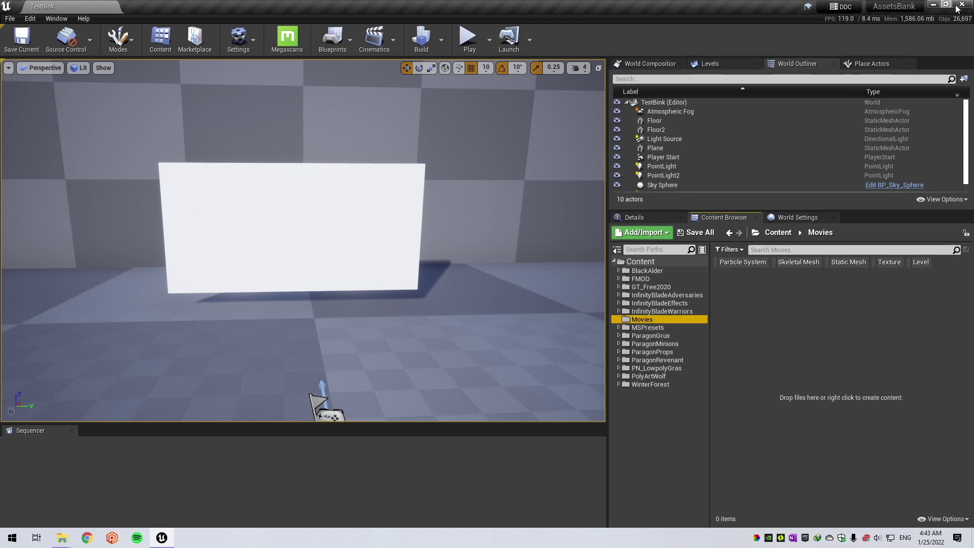
pyautogui.click(933, 5)
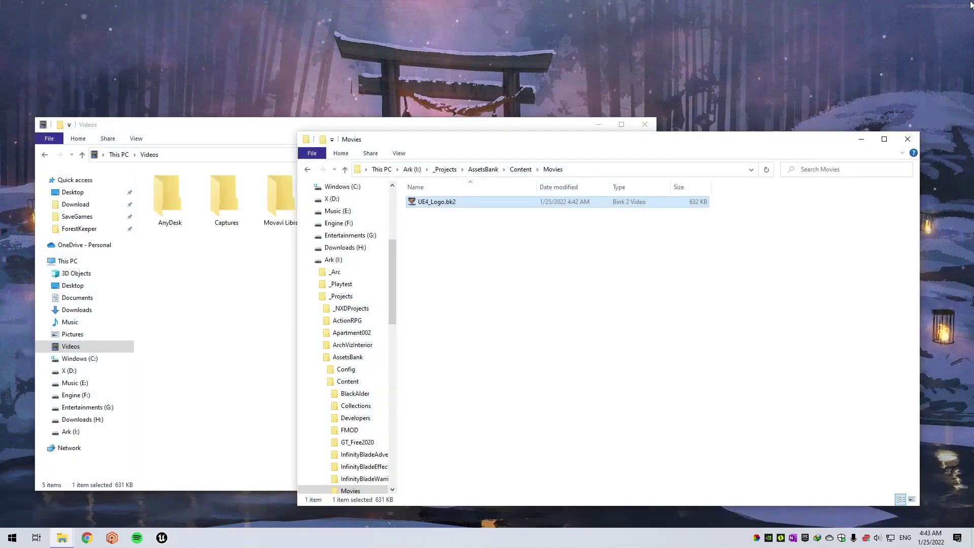
# - Launch Unreal Editor, open the AssetsBank project, and minimize both File Explorer windows
pyautogui.click(162, 538)
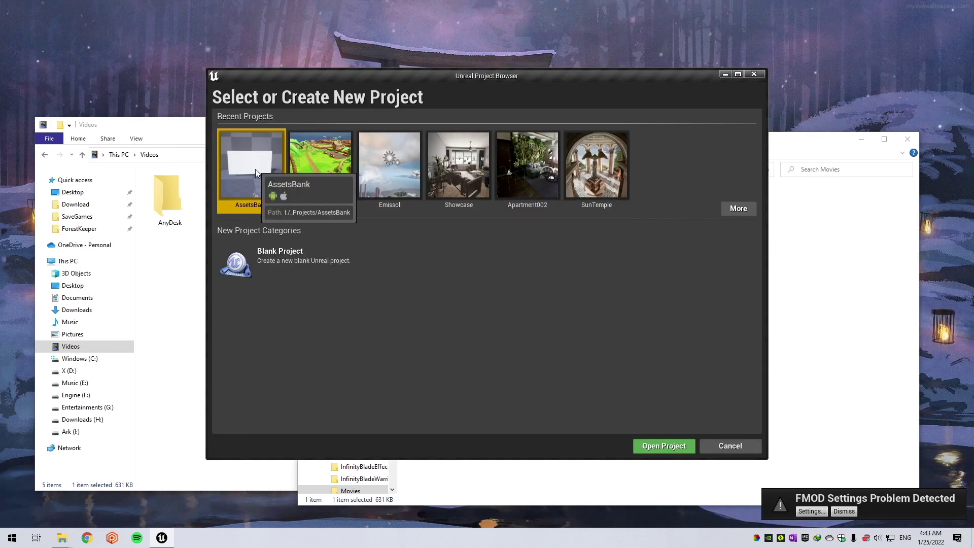
pyautogui.doubleClick(256, 173)
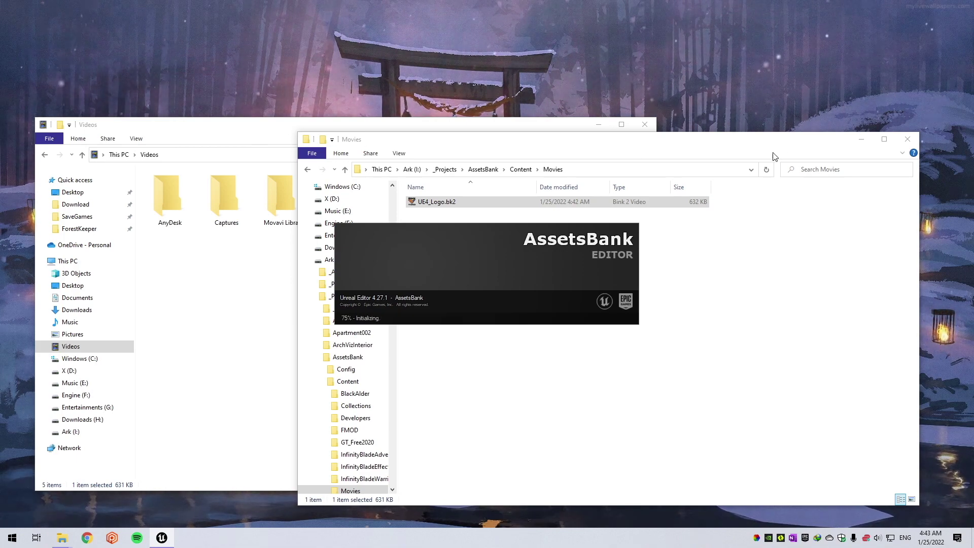
pyautogui.click(860, 144)
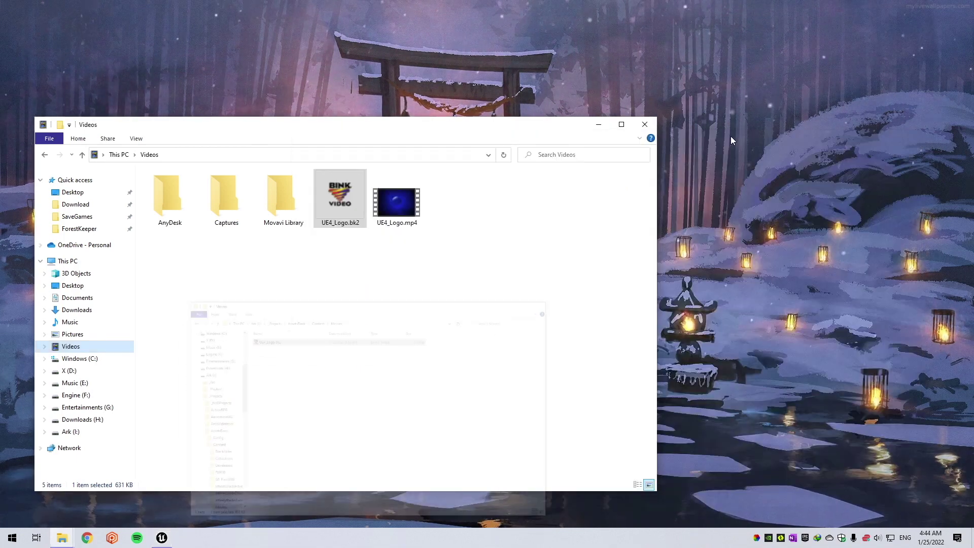
pyautogui.click(597, 125)
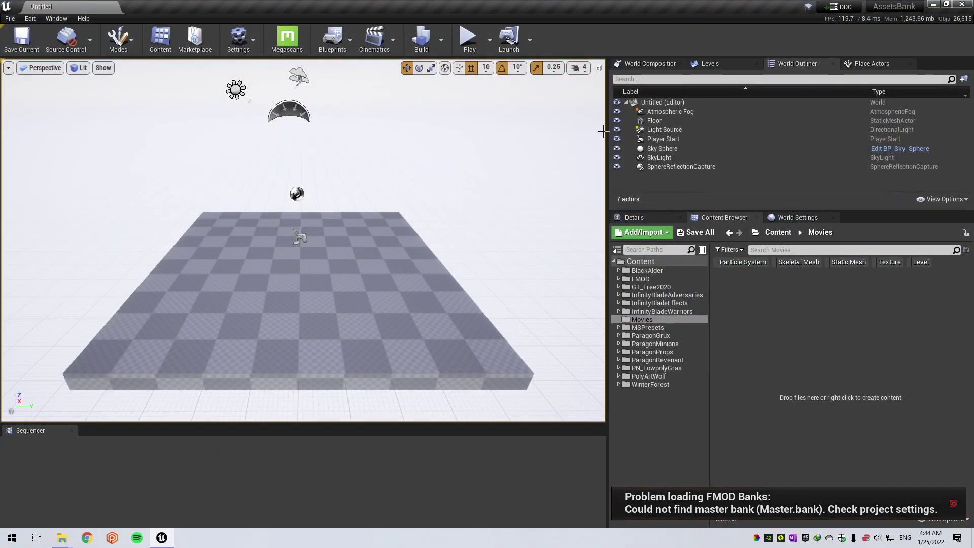
# - Import UE4_Logo.bk2 from the project's Movies folder on disk into the Movies folder of the Content Browser
pyautogui.click(655, 311)
pyautogui.click(654, 319)
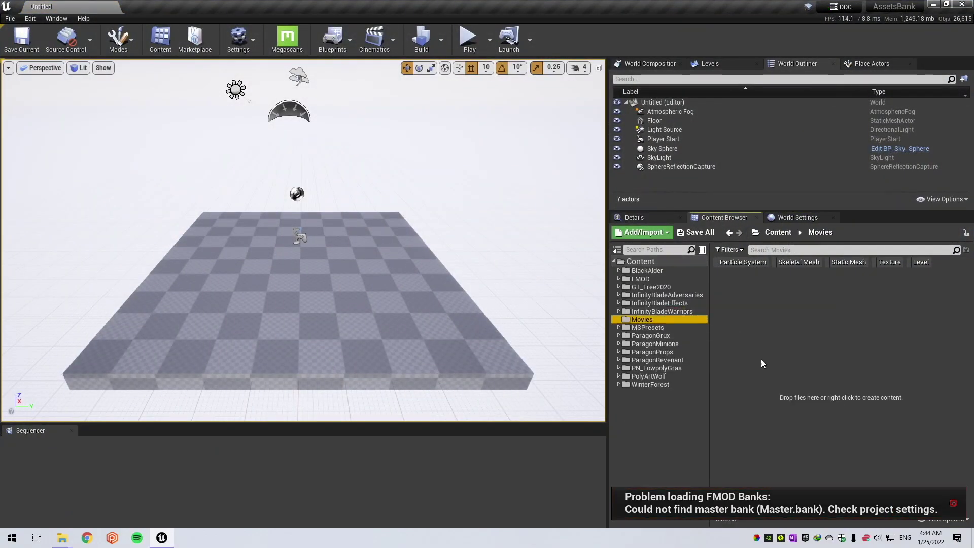
pyautogui.click(888, 443)
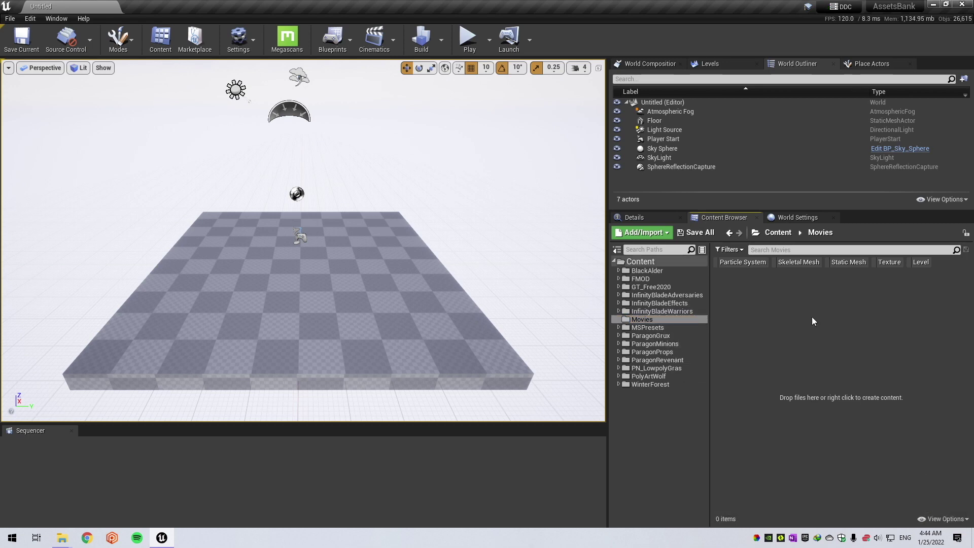
pyautogui.click(648, 232)
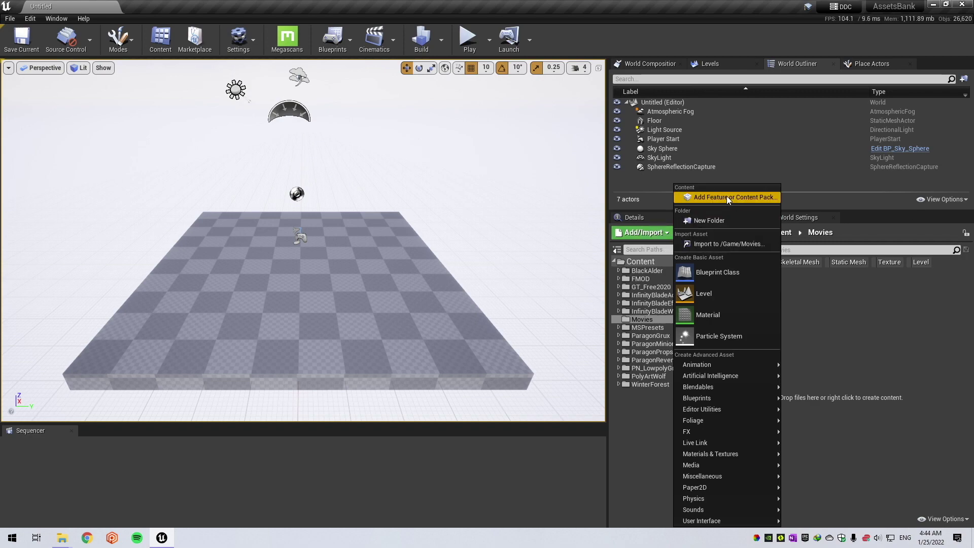
pyautogui.click(710, 244)
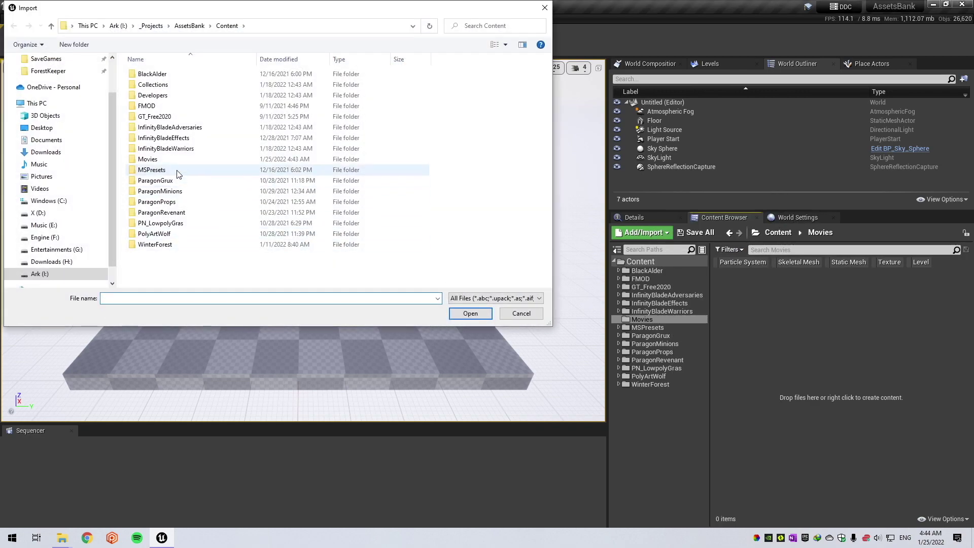
pyautogui.doubleClick(152, 160)
pyautogui.doubleClick(155, 74)
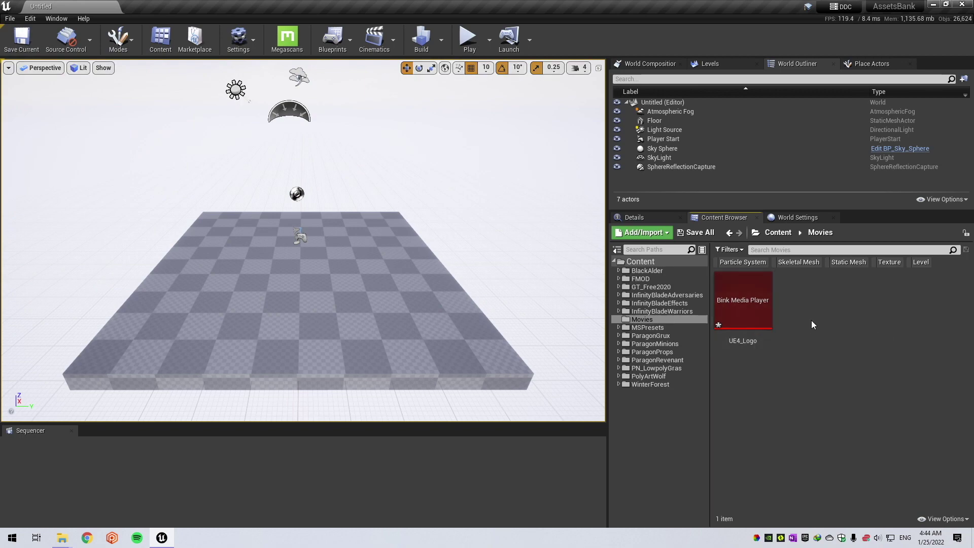
# - Preview the imported UE4_Logo Bink Media Player asset, close its editor, and save the asset
pyautogui.doubleClick(758, 313)
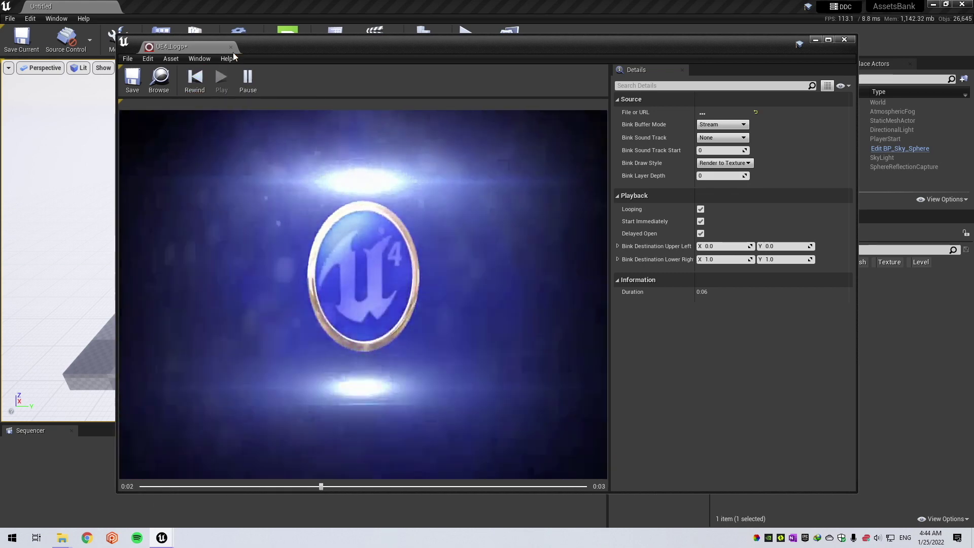
pyautogui.click(239, 30)
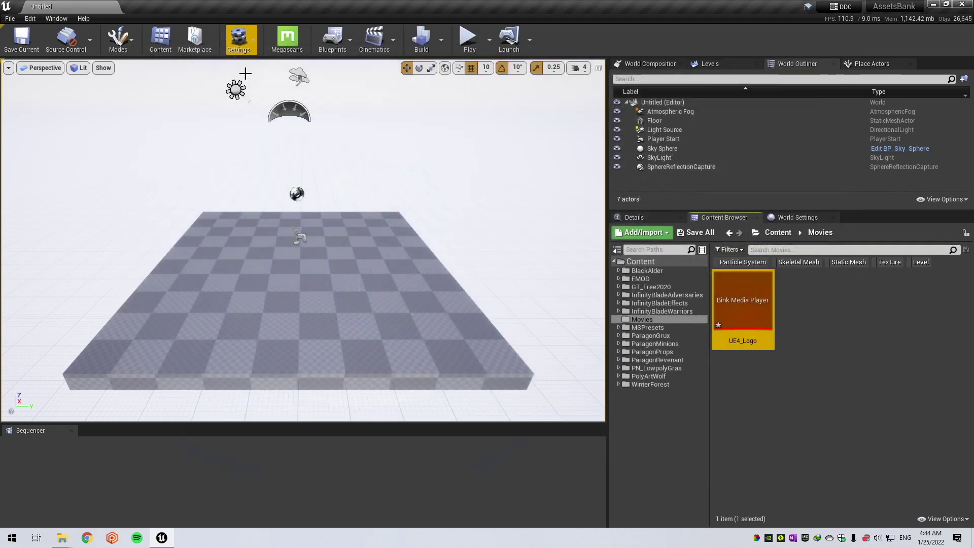
pyautogui.click(789, 410)
pyautogui.click(696, 234)
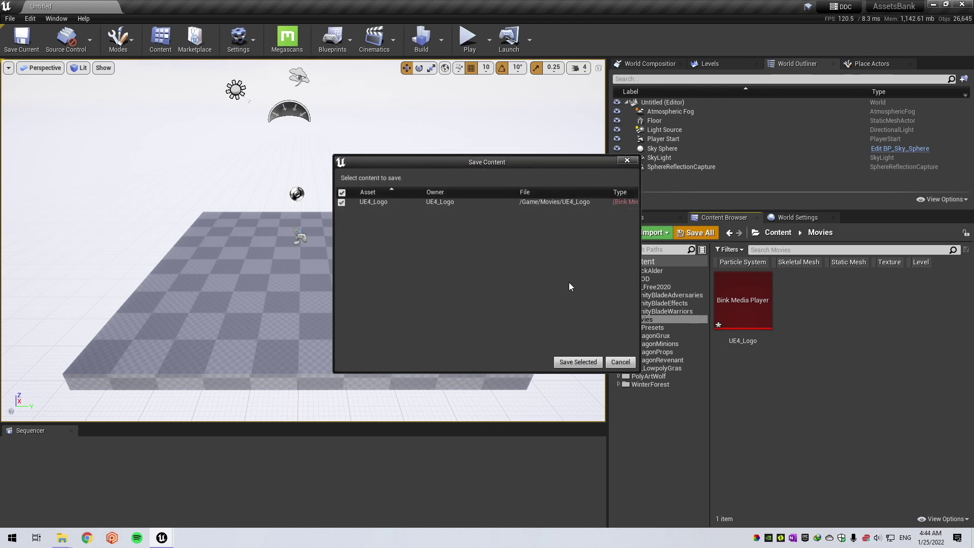
pyautogui.click(578, 362)
# - Add a Startup Movies entry in the project's Movies settings and assign the UE4_Logo movie file to it
pyautogui.click(239, 43)
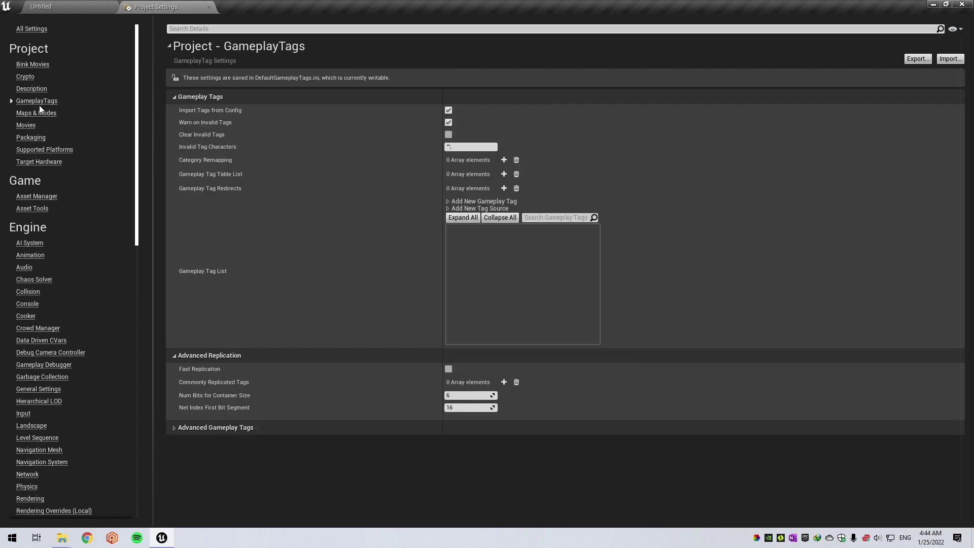
pyautogui.click(30, 113)
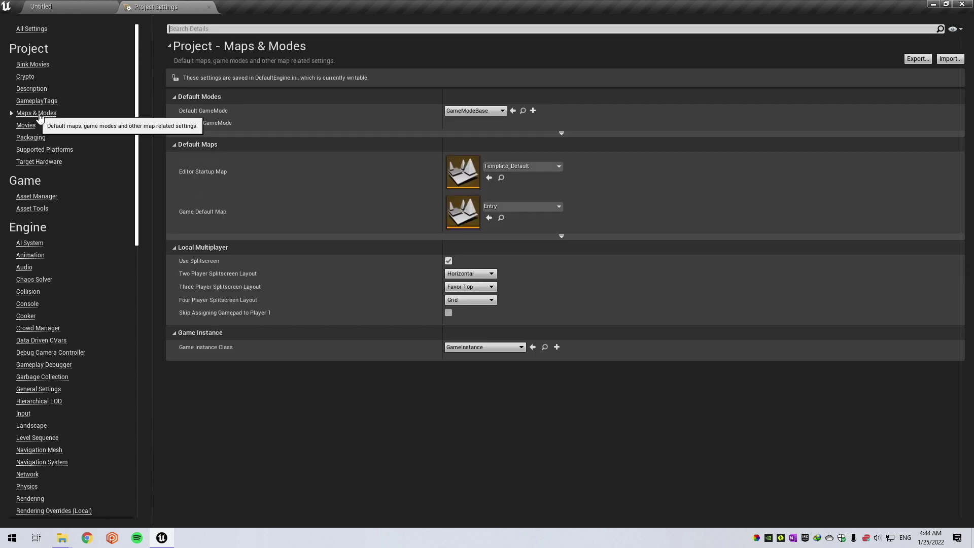
pyautogui.click(25, 126)
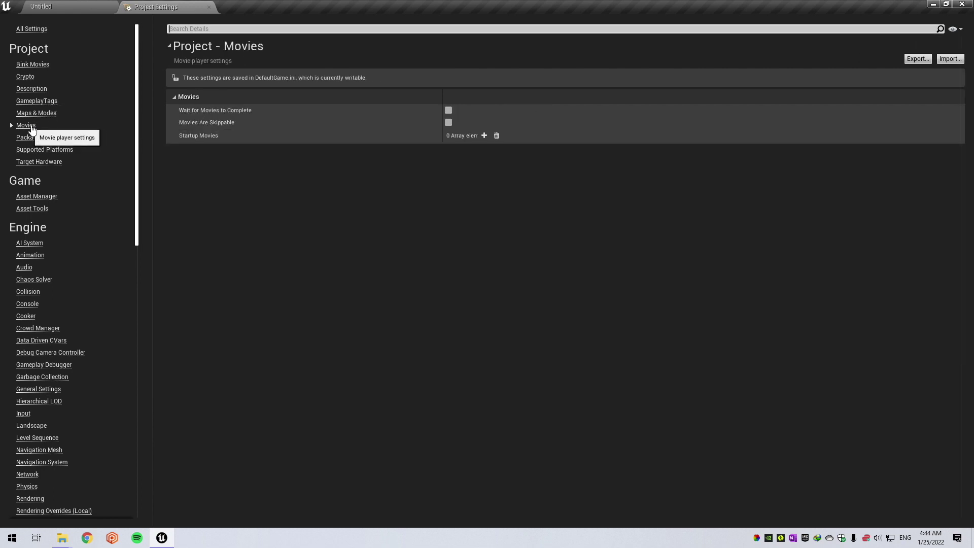
pyautogui.click(484, 136)
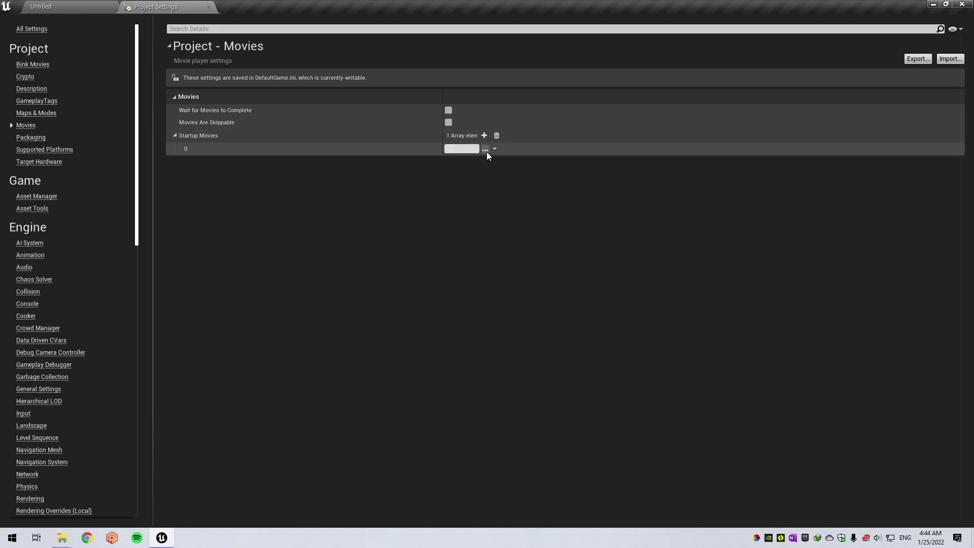
pyautogui.click(485, 149)
pyautogui.click(148, 74)
pyautogui.doubleClick(170, 75)
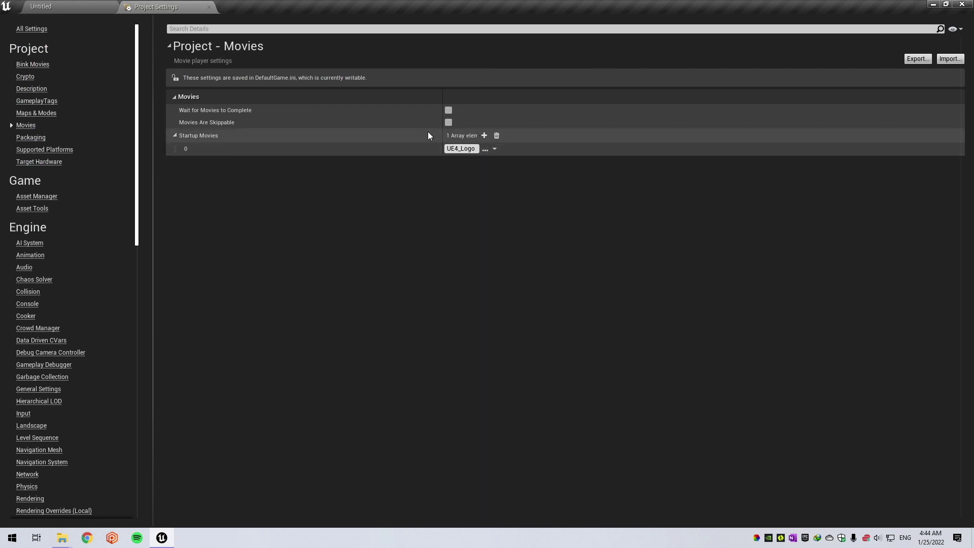
# - Add two more empty Startup Movies entries and delete both of them again
pyautogui.click(484, 136)
pyautogui.click(485, 136)
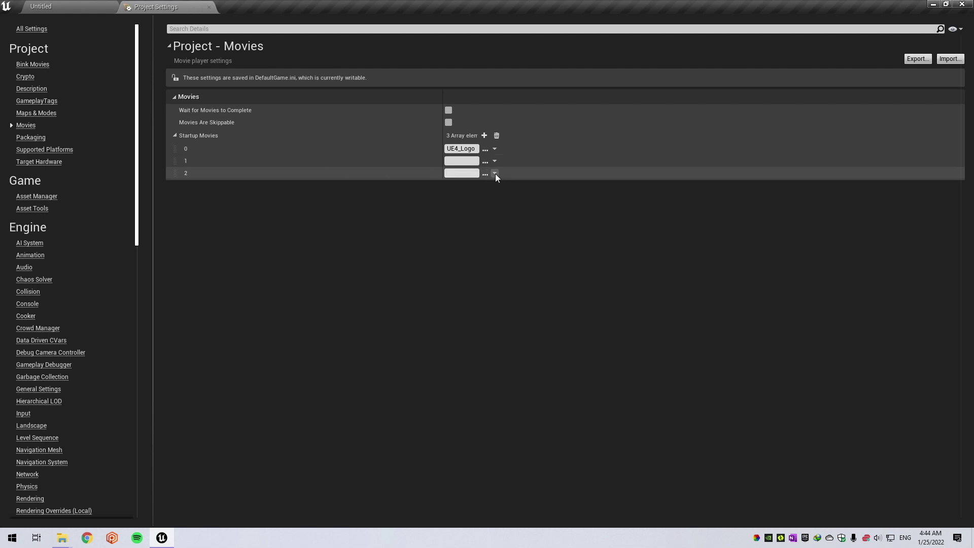
pyautogui.click(495, 174)
pyautogui.click(507, 191)
pyautogui.click(495, 161)
pyautogui.click(505, 180)
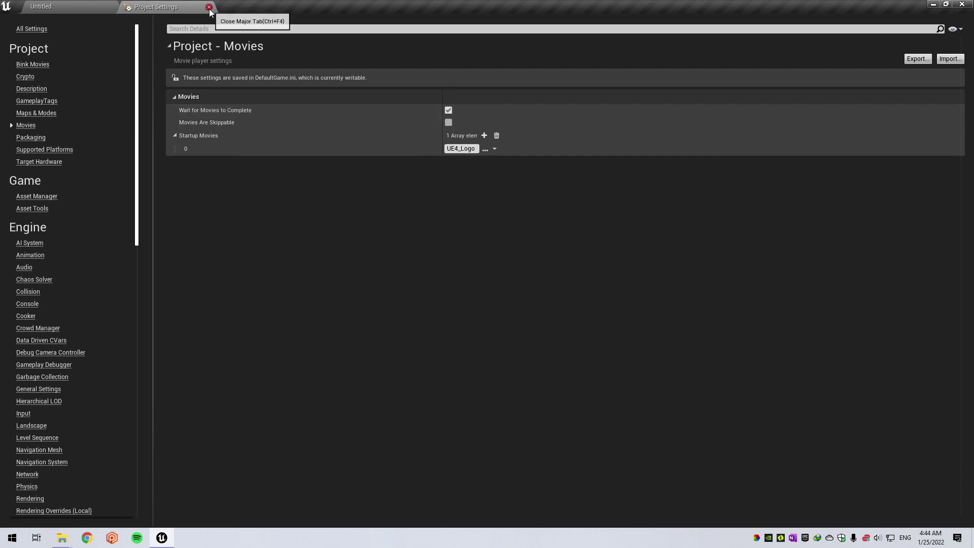
# - Review the Bink sound track options in the project's Bink Movies settings and set Bink Buffer Mode to Preload All
pyautogui.click(29, 65)
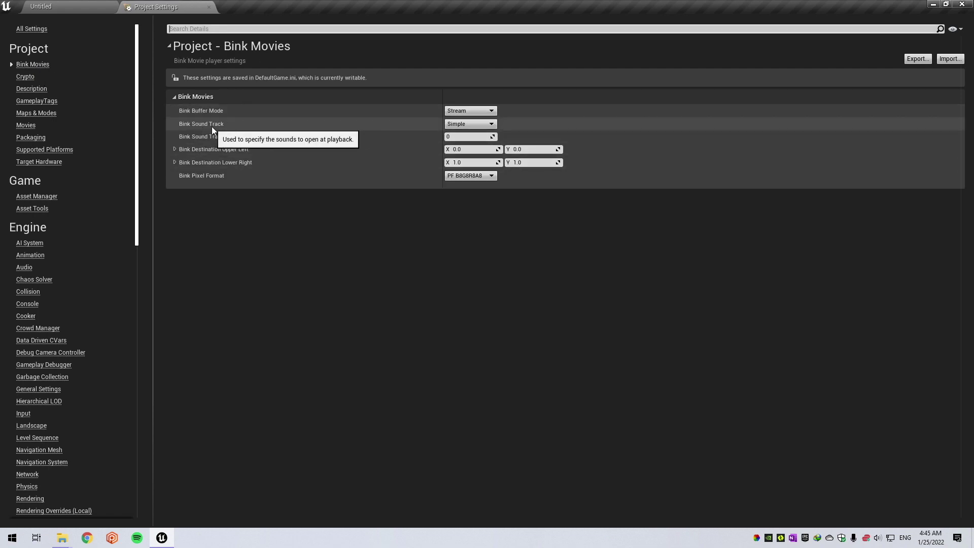
pyautogui.click(485, 124)
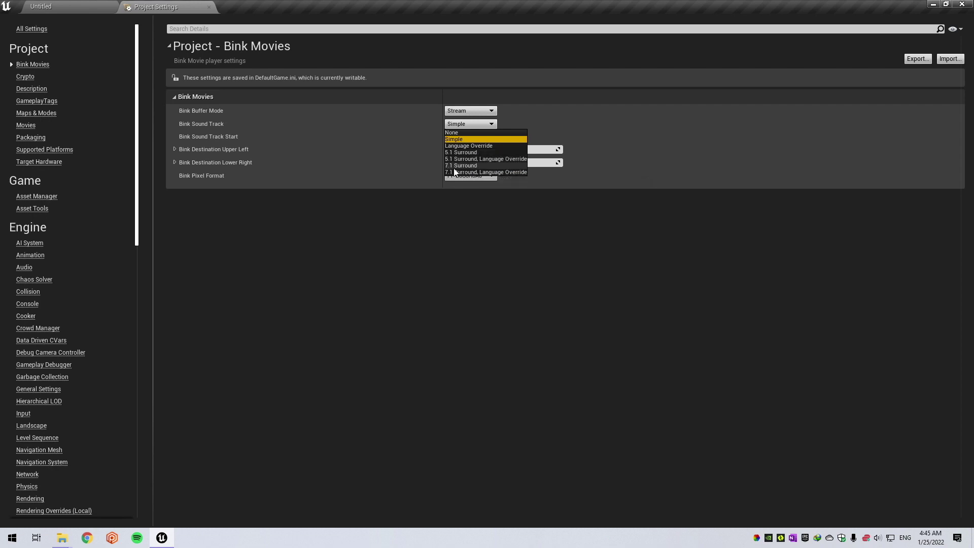
pyautogui.click(358, 229)
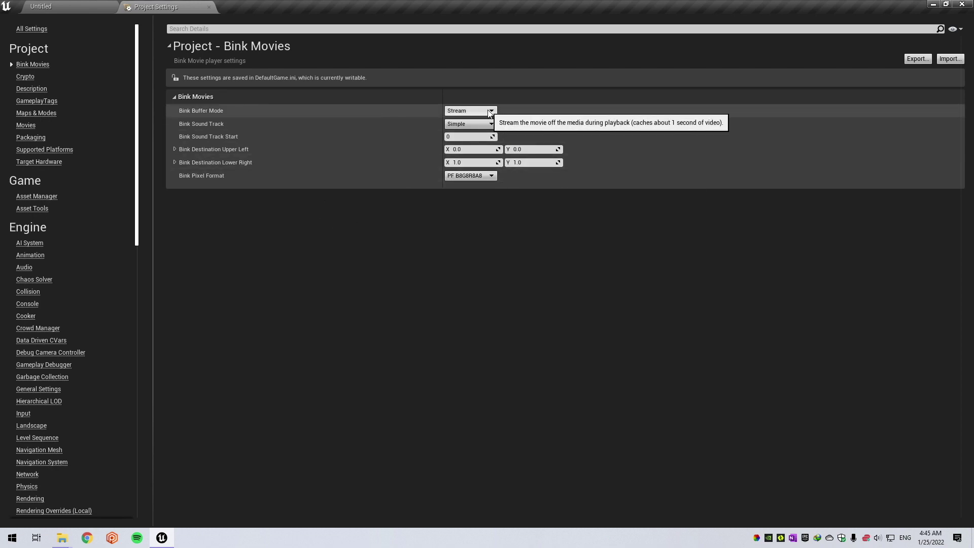
pyautogui.click(470, 112)
pyautogui.click(475, 126)
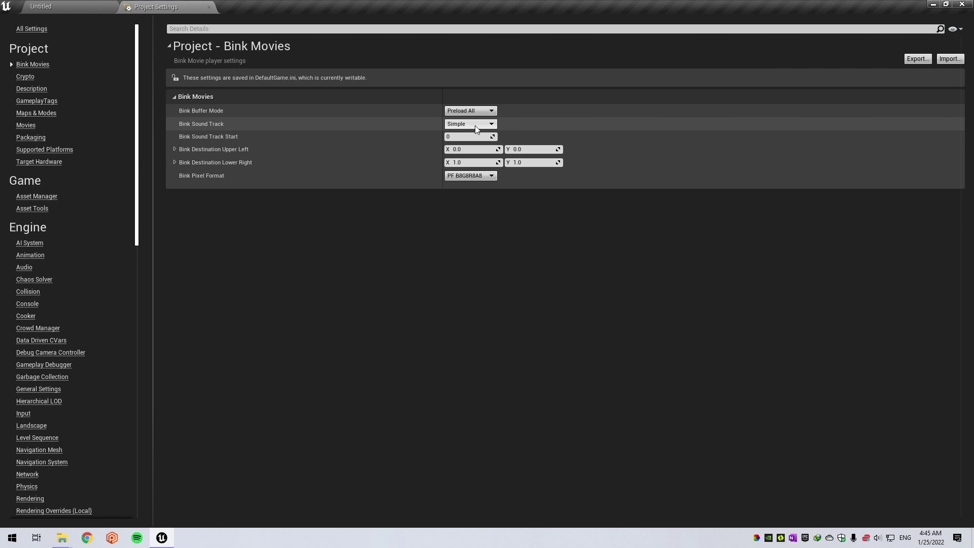
# - Examine the built-in Media Players plugins, checking whether Bink Media and the other media player plugins are enabled
pyautogui.click(71, 6)
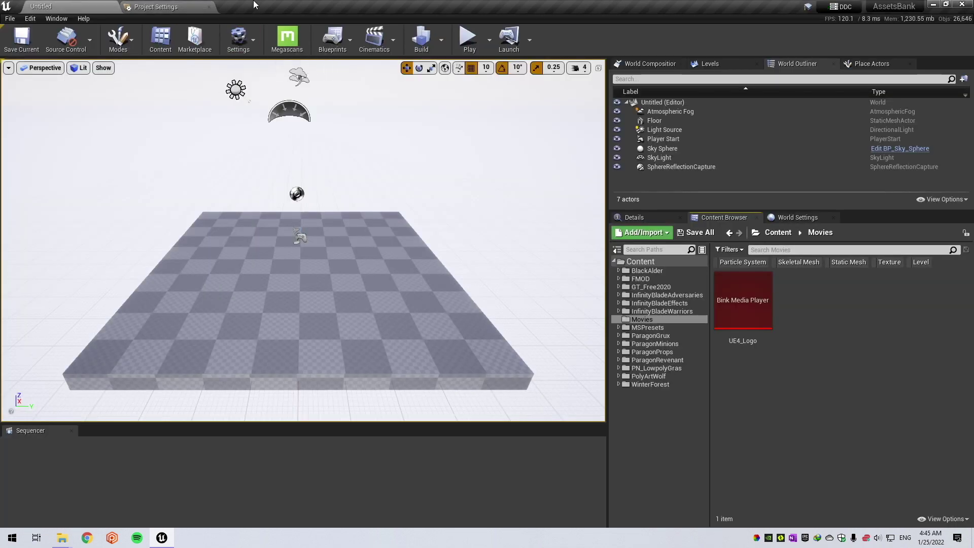
pyautogui.click(238, 36)
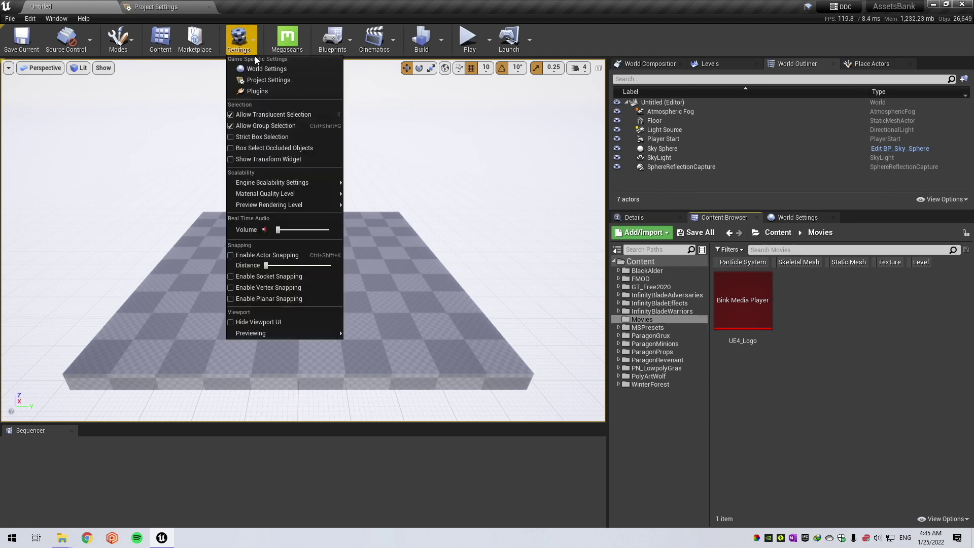
pyautogui.click(270, 90)
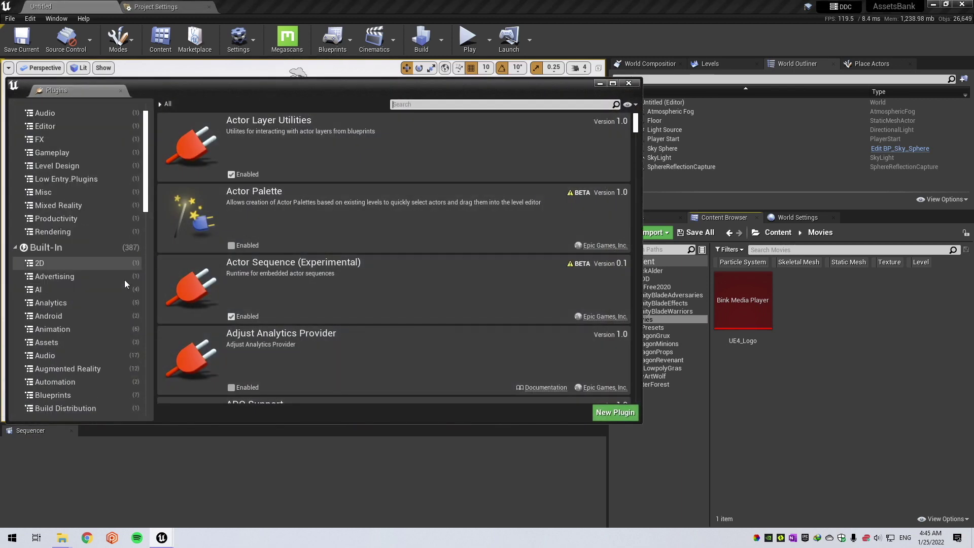
pyautogui.scroll(-10, 123, 280)
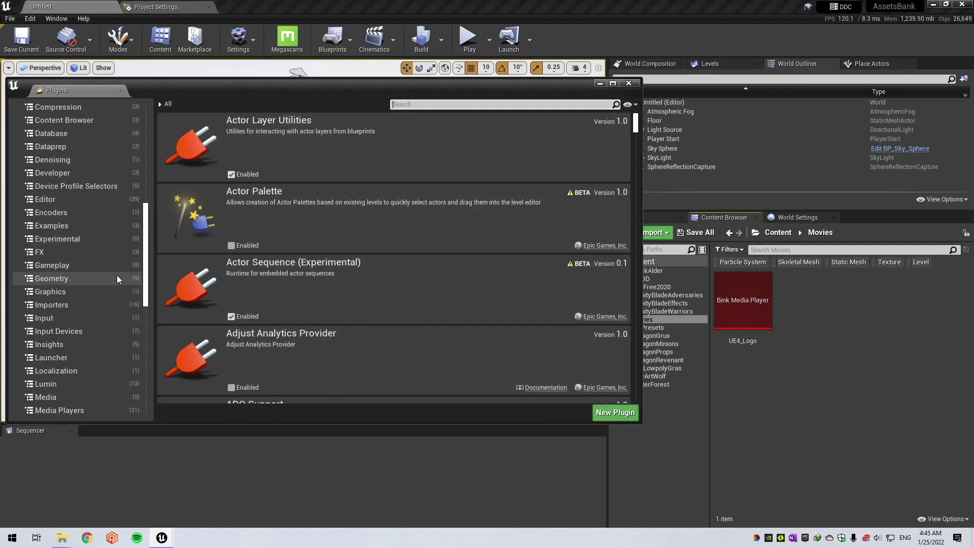
pyautogui.scroll(-5, 116, 275)
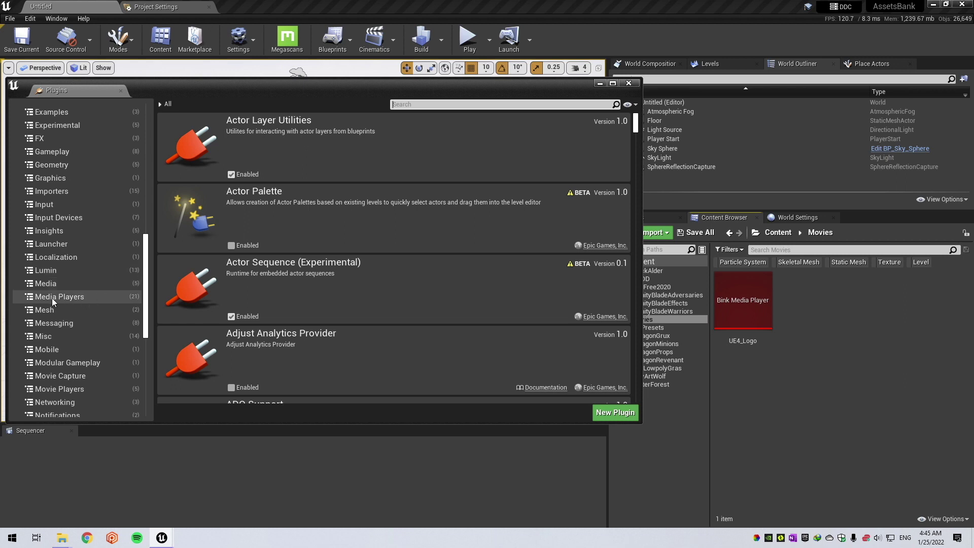
pyautogui.click(66, 296)
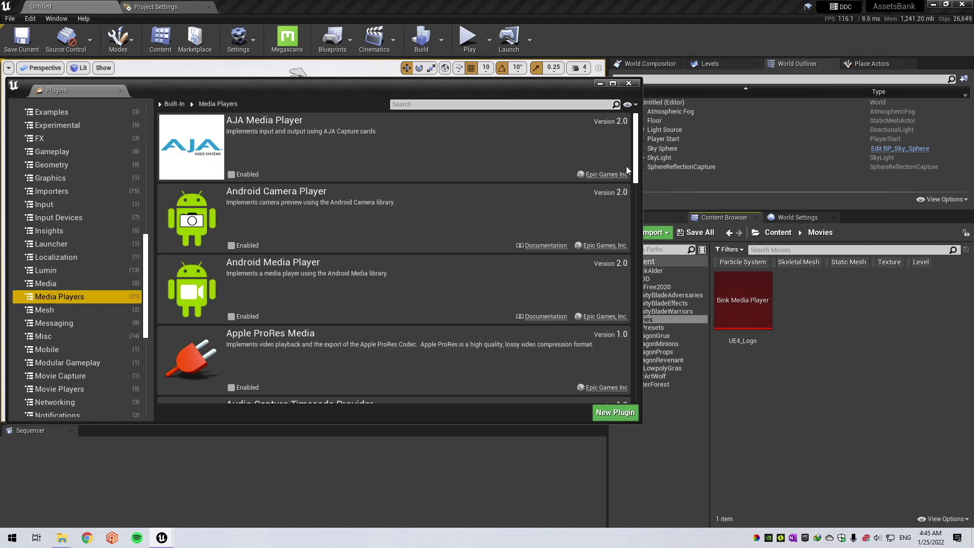
pyautogui.moveTo(636, 168)
pyautogui.mouseDown()
pyautogui.moveTo(635, 186)
pyautogui.moveTo(635, 154)
pyautogui.mouseUp()
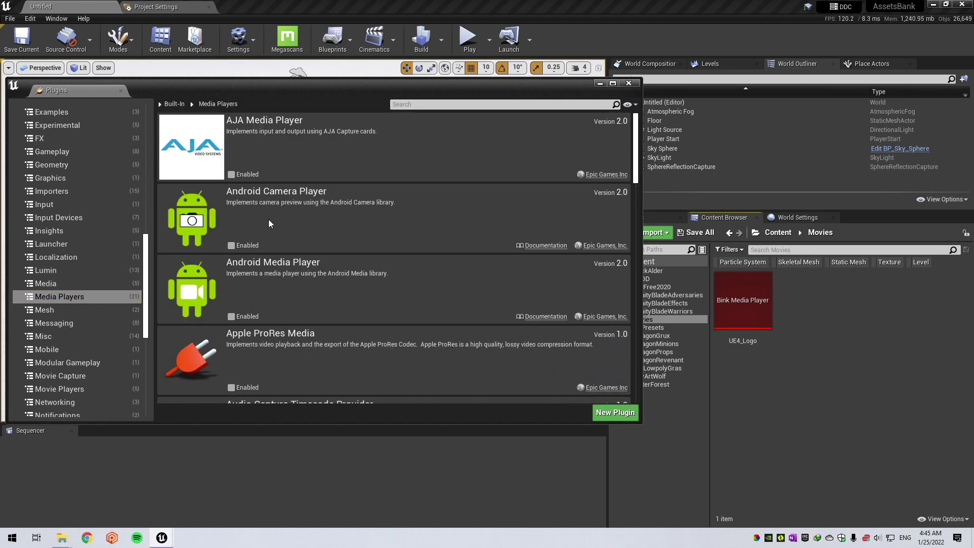
pyautogui.scroll(-5, 248, 237)
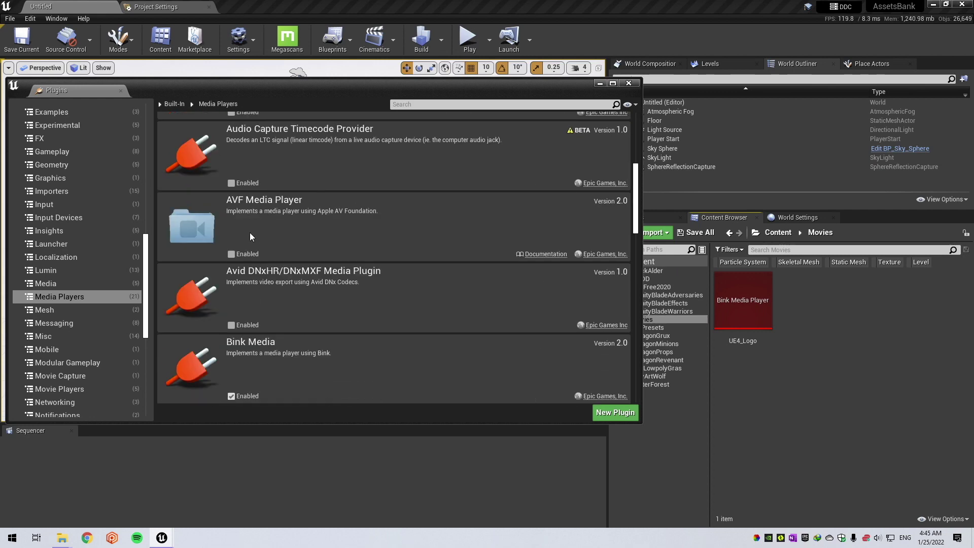
pyautogui.scroll(-2, 249, 237)
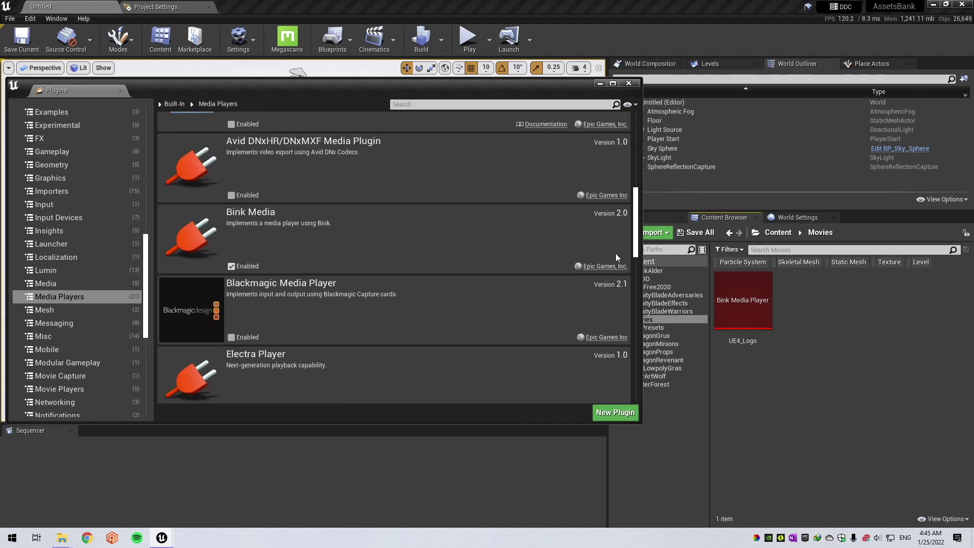
pyautogui.moveTo(636, 246); pyautogui.dragTo(618, 395)
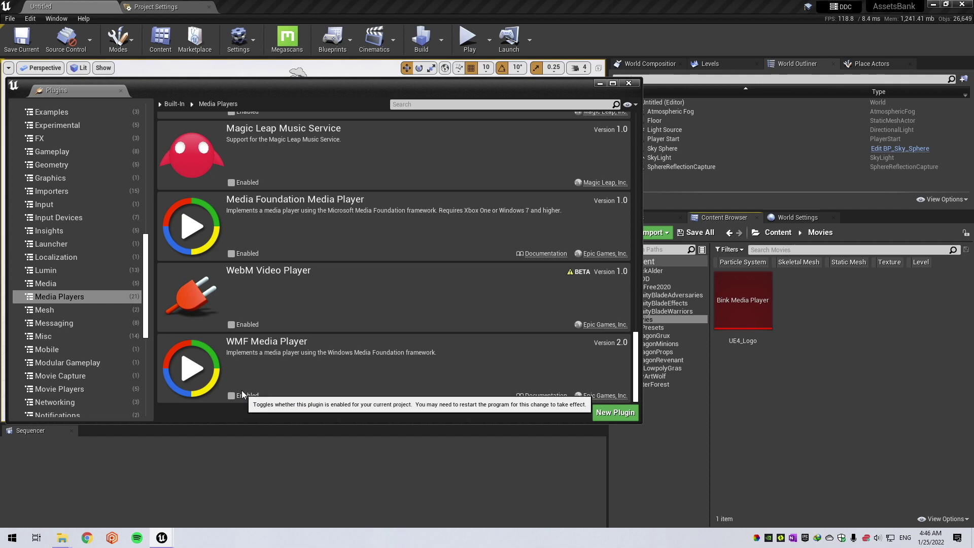
pyautogui.scroll(10, 248, 308)
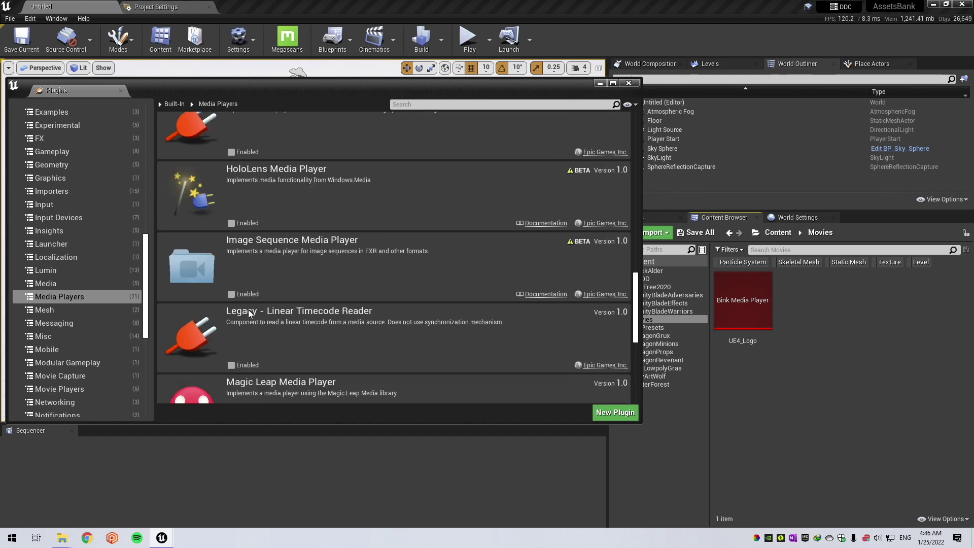
pyautogui.scroll(5, 248, 309)
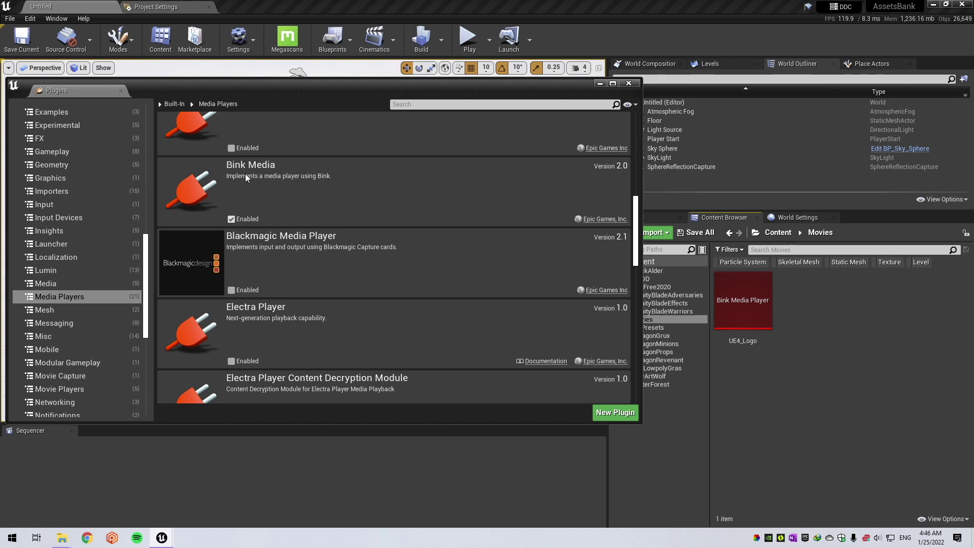
# - Close the plugins window and open the TestBink level from the Content folder
pyautogui.click(630, 84)
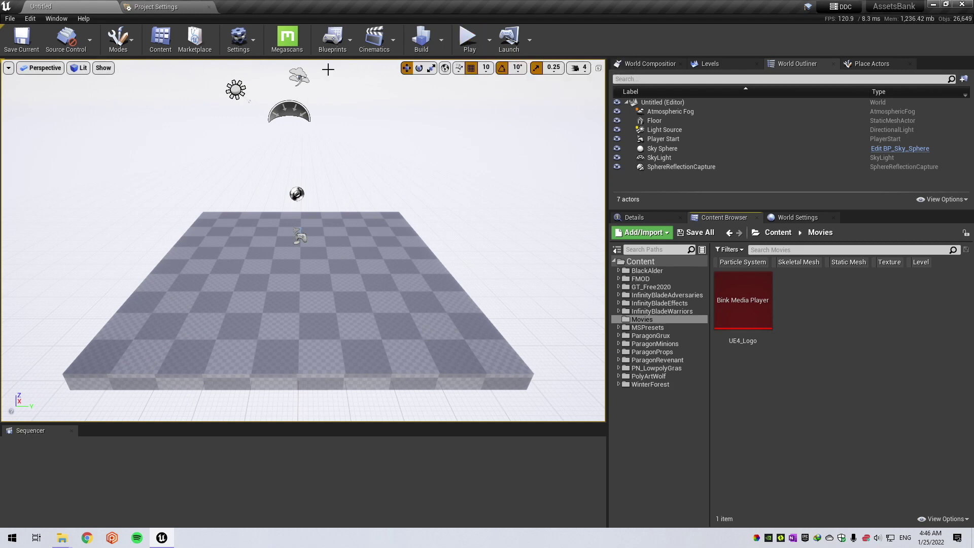
pyautogui.click(9, 18)
pyautogui.click(31, 47)
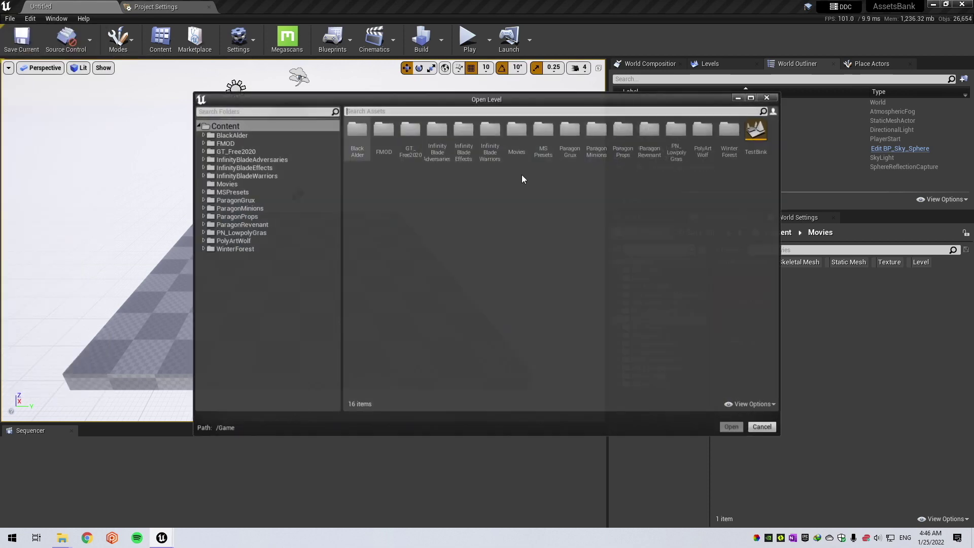
pyautogui.doubleClick(757, 132)
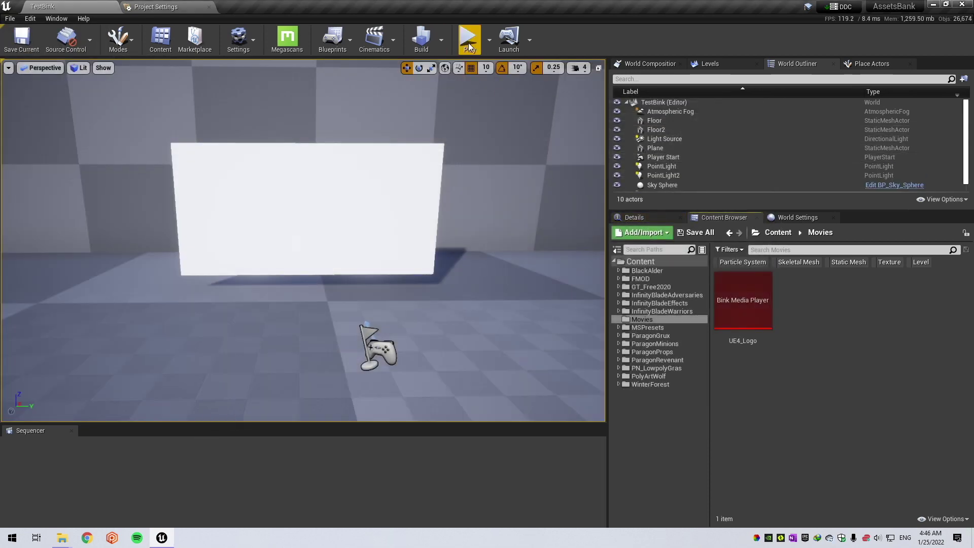
# - Run the TestBink level as a Standalone Game to check the startup movie, and exit the game again
pyautogui.click(465, 45)
pyautogui.click(496, 38)
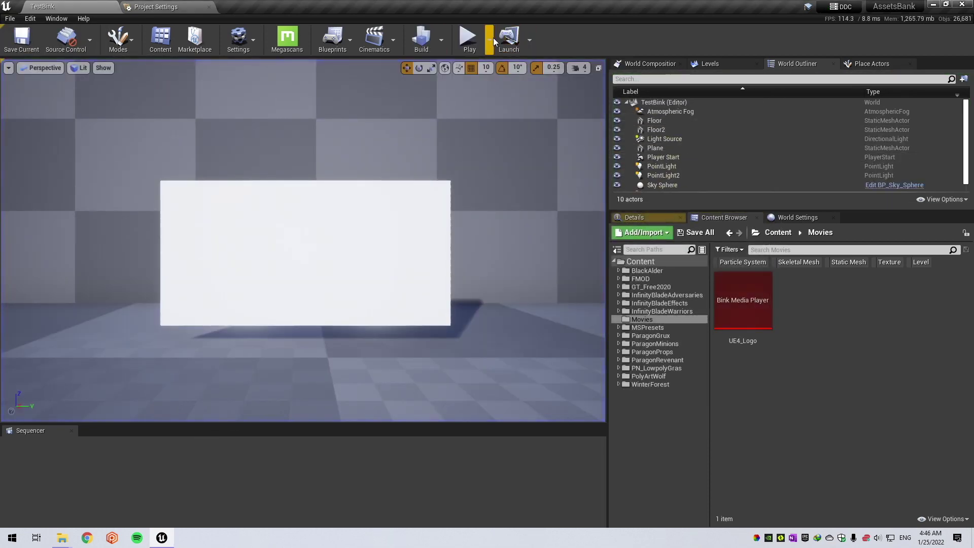
pyautogui.click(490, 40)
pyautogui.click(536, 114)
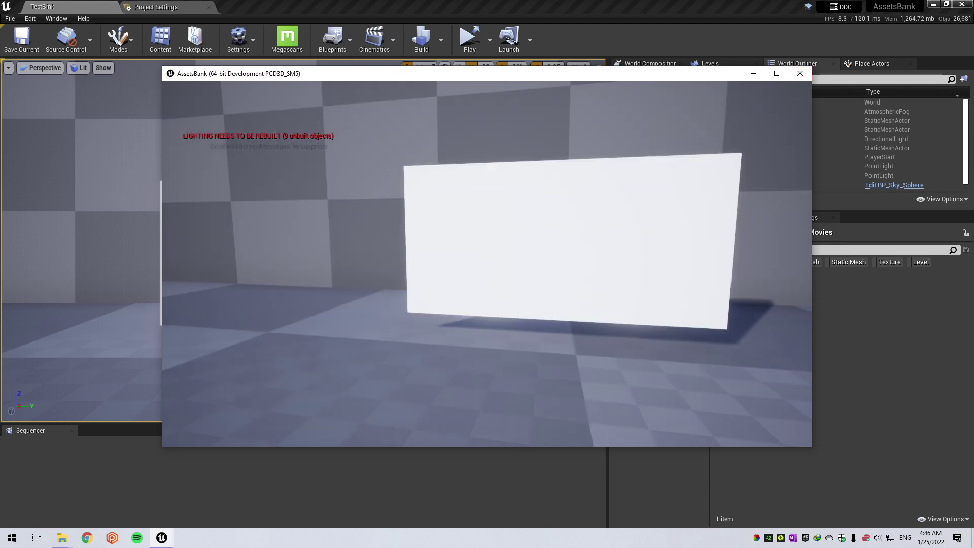
pyautogui.press('Escape')
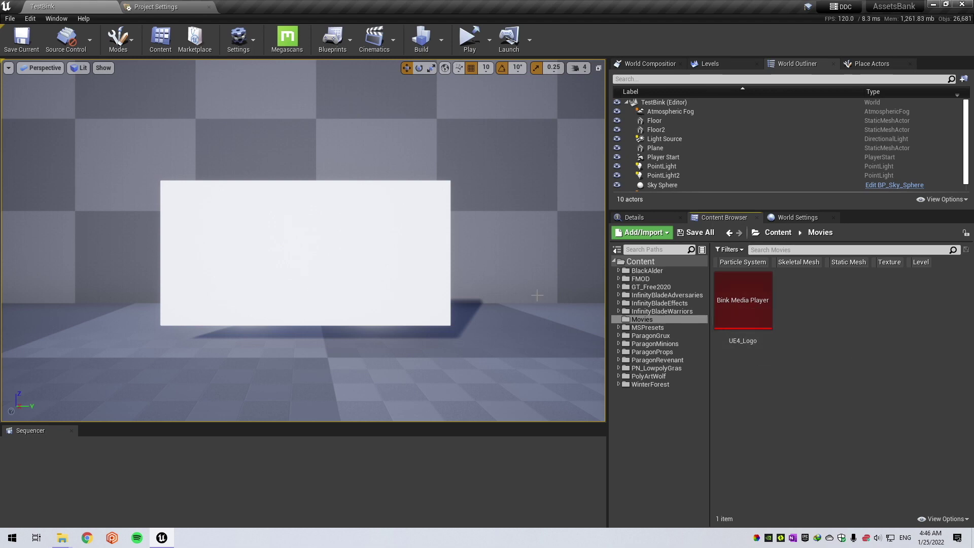
# - Create a media texture from the UE4_Logo Bink Media Player under the default name UE4_Logo_Tex and preview it playing
pyautogui.rightClick(750, 304)
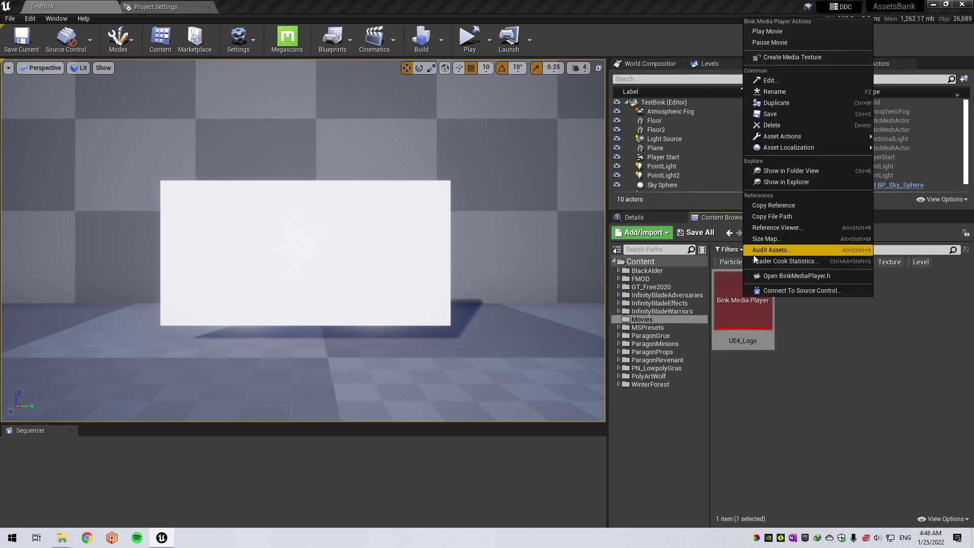
pyautogui.click(793, 57)
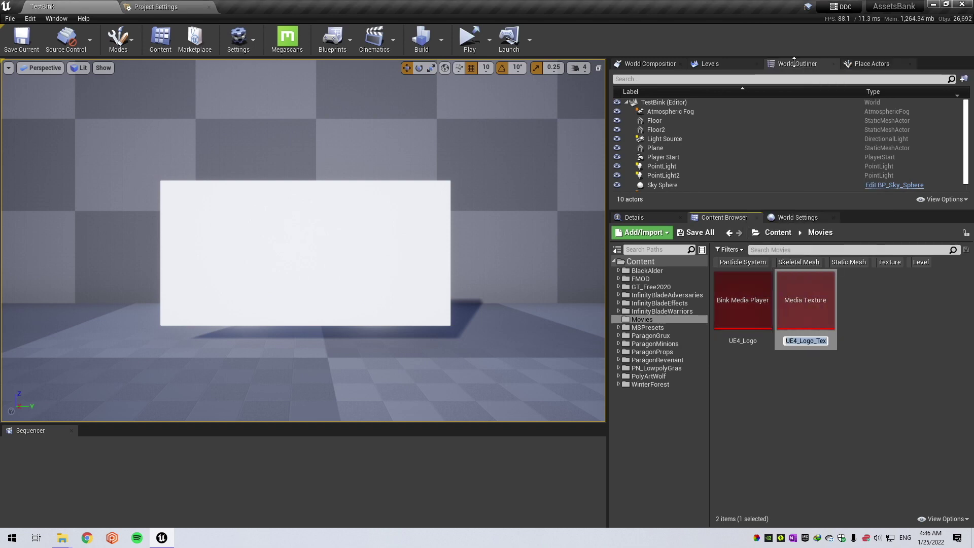
pyautogui.doubleClick(817, 300)
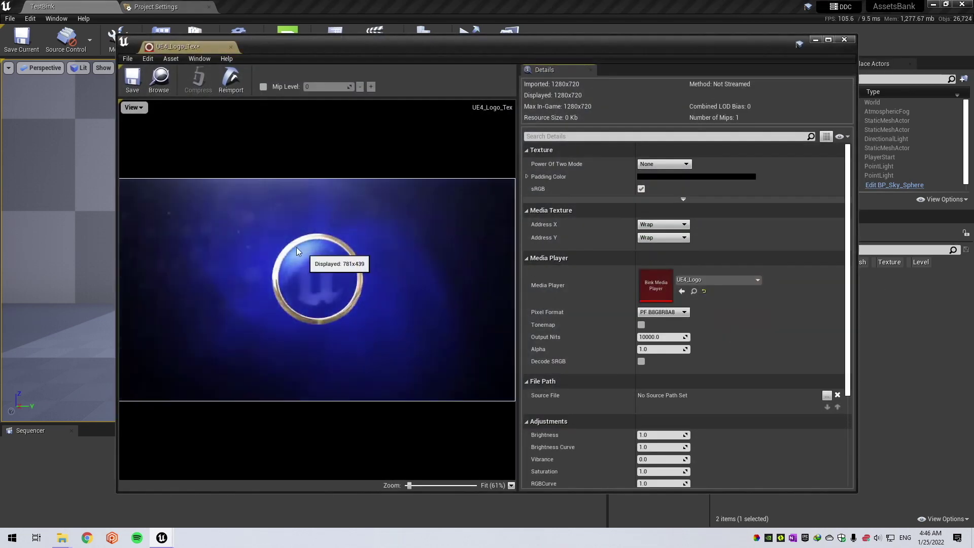
pyautogui.click(231, 46)
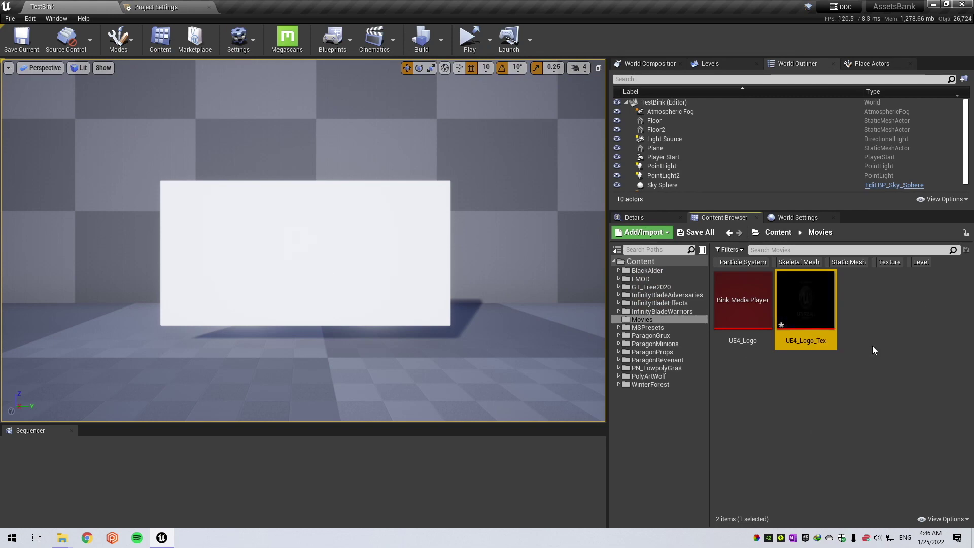
# - Create a material from the UE4_Logo_Tex media texture, keeping the name UE4_Logo_Tex_Mat
pyautogui.rightClick(873, 342)
pyautogui.rightClick(812, 300)
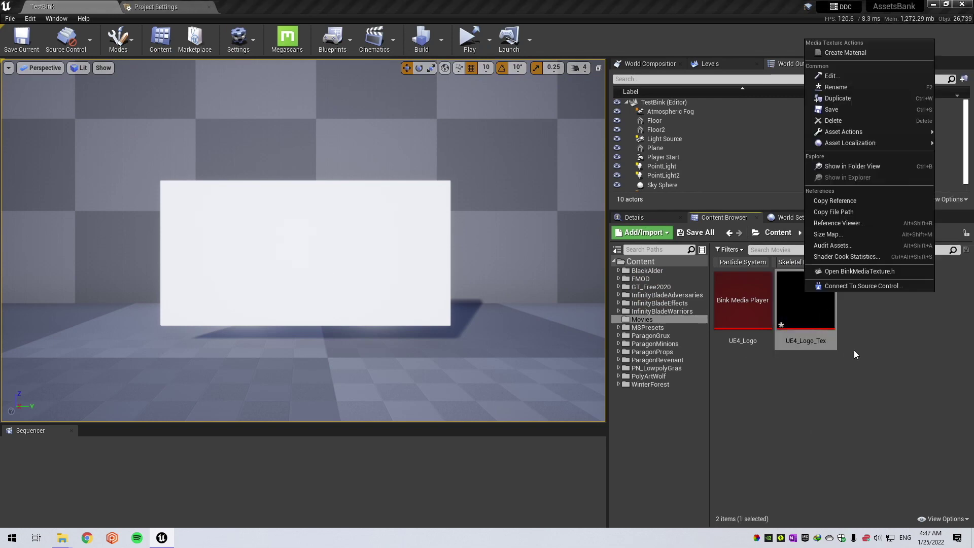
pyautogui.click(850, 53)
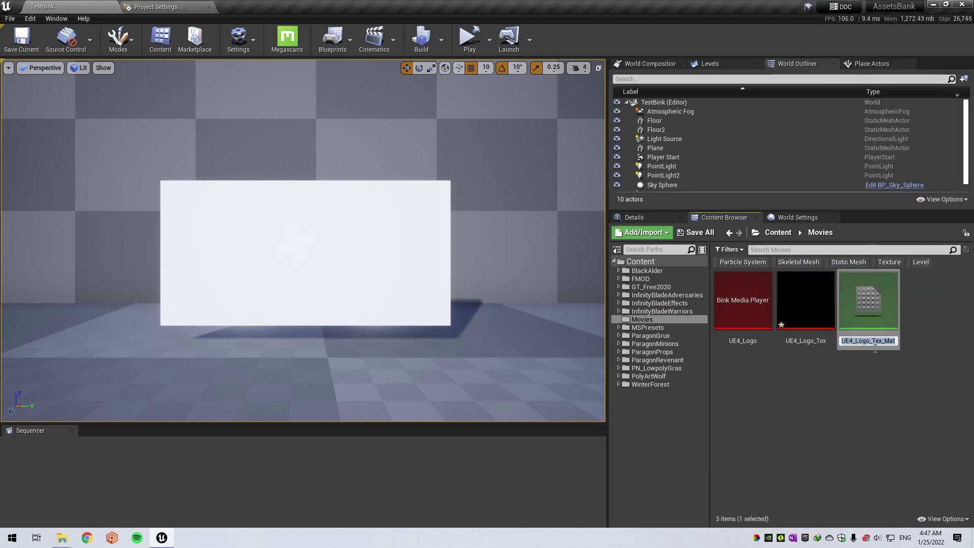
# - Set UE4_Logo_Tex_Mat's Shading Model to Unlit, connect the Texture Sample's RGB output to Emissive Color, and save the material
pyautogui.doubleClick(867, 318)
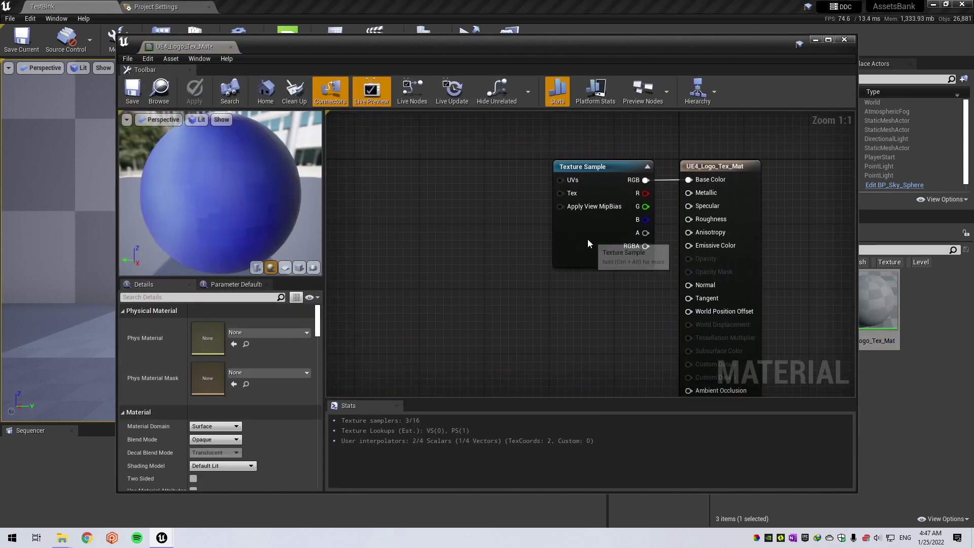
pyautogui.moveTo(588, 244); pyautogui.dragTo(503, 267)
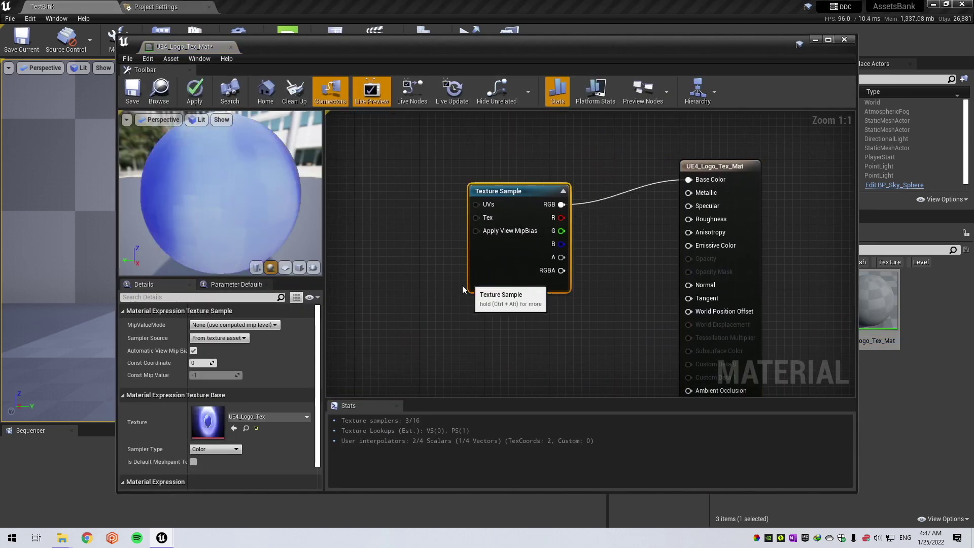
pyautogui.click(461, 284)
pyautogui.click(226, 440)
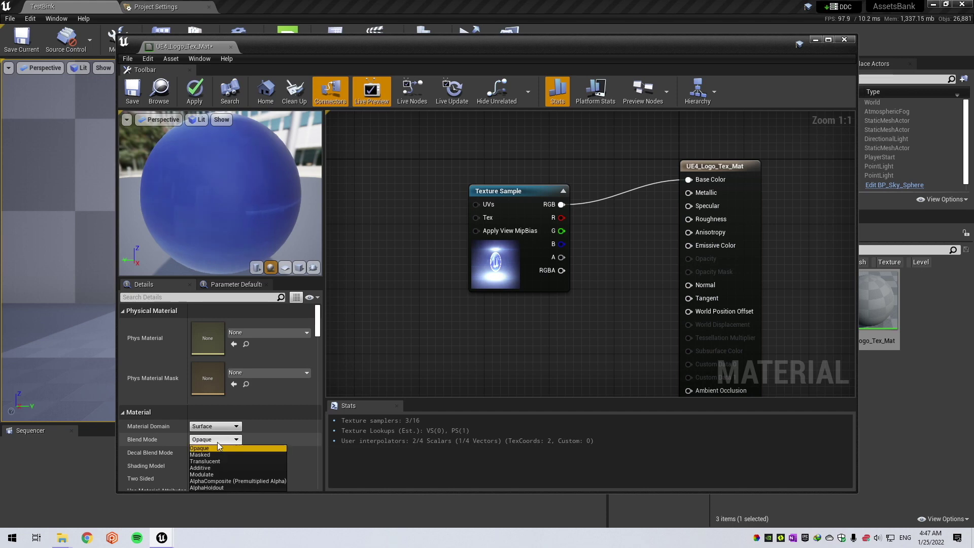
pyautogui.click(226, 430)
pyautogui.click(222, 466)
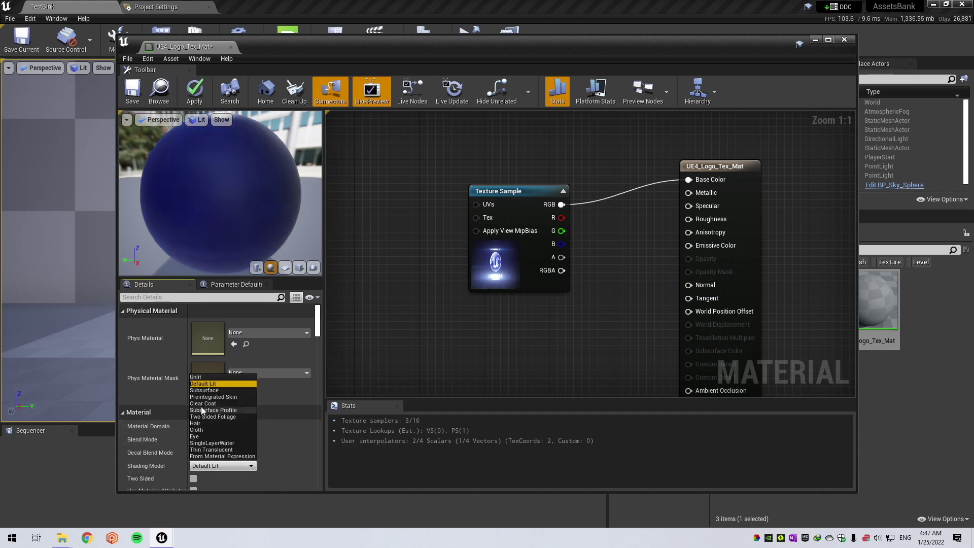
pyautogui.click(199, 377)
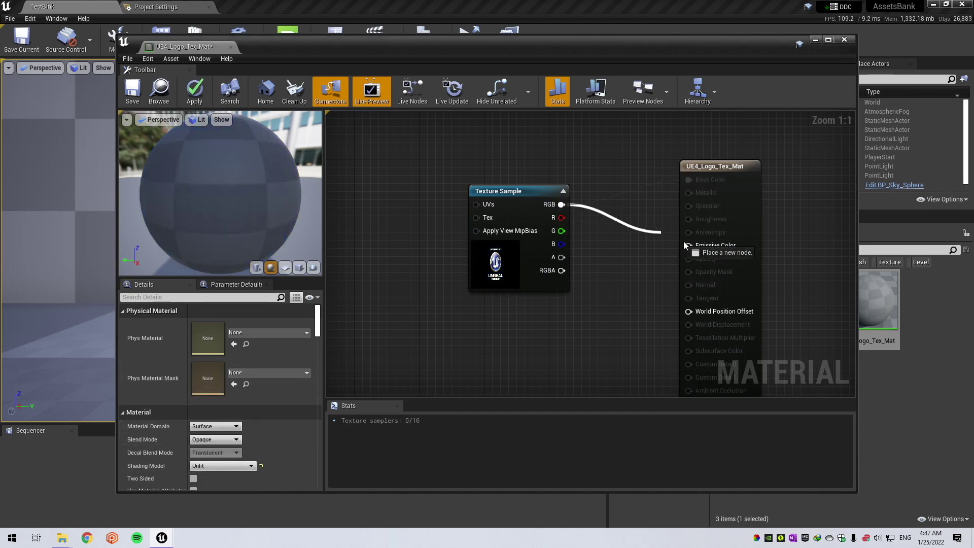
pyautogui.click(133, 92)
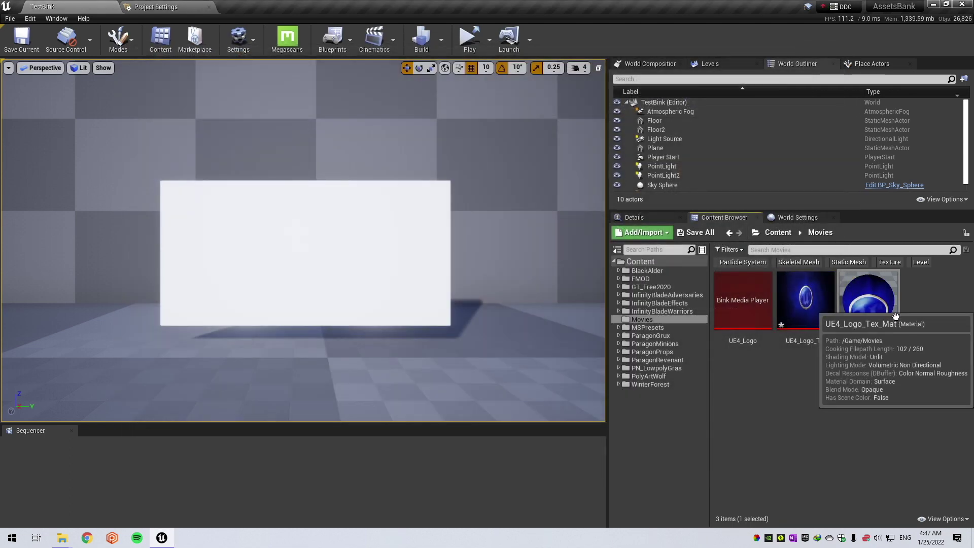
# - Apply UE4_Logo_Tex_Mat to the white plane in the level and rotate the plane 90° so the logo stands upright
pyautogui.moveTo(868, 301); pyautogui.dragTo(355, 274)
pyautogui.click(341, 267)
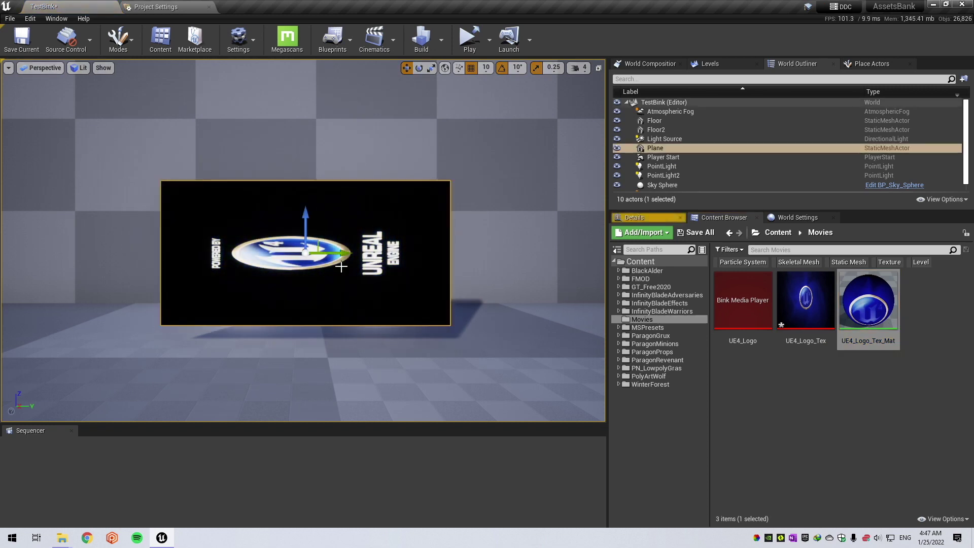
pyautogui.moveTo(287, 207); pyautogui.dragTo(366, 253)
# - Set the plane's scale to 12 in X and 6 in Y
pyautogui.click(634, 217)
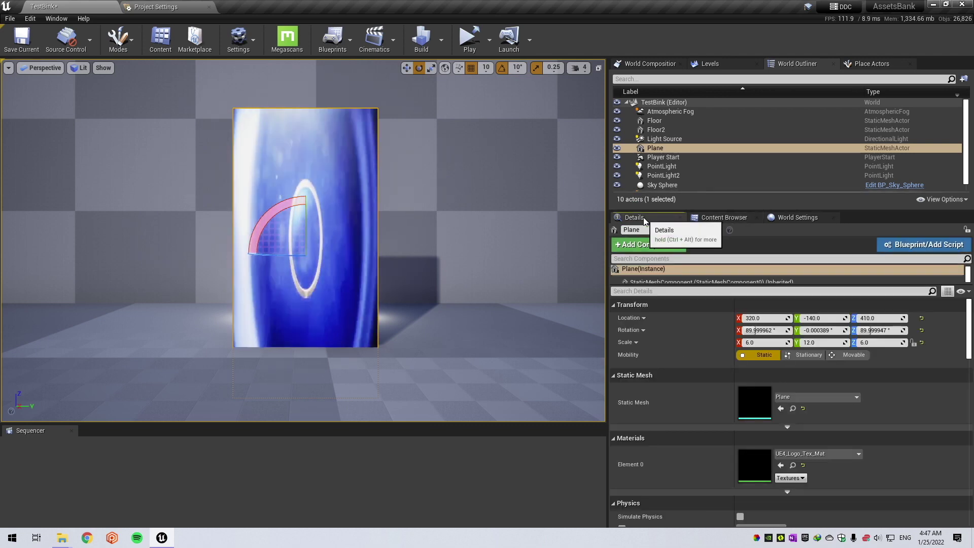
pyautogui.click(764, 343)
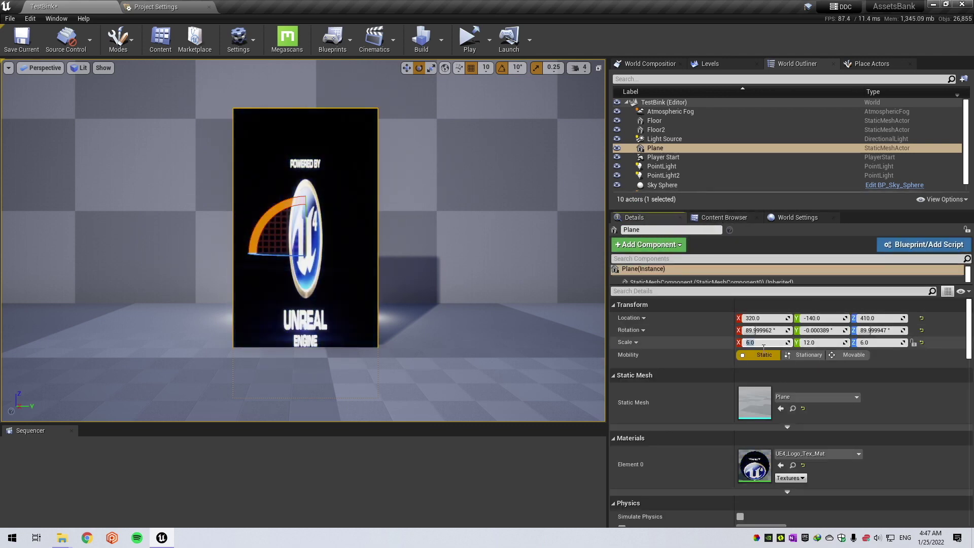
pyautogui.press('Tab')
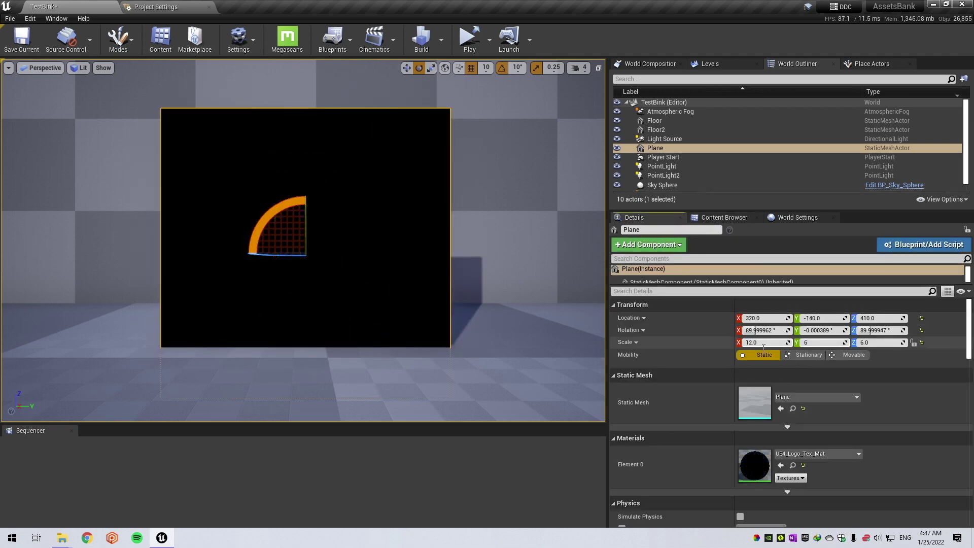
pyautogui.press('Tab')
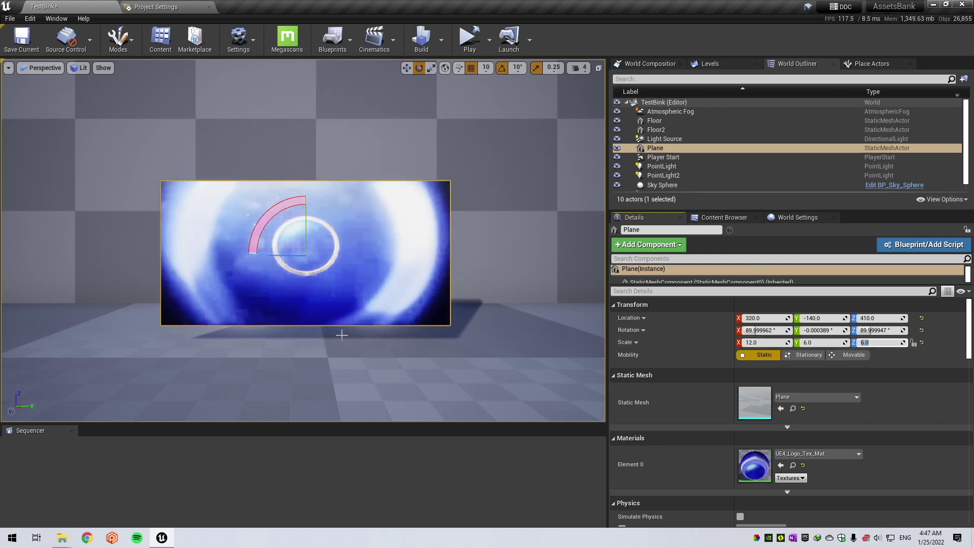
pyautogui.press('Return')
# - Play the level in a New Editor Window to check the movie on the plane, and end the preview
pyautogui.click(489, 40)
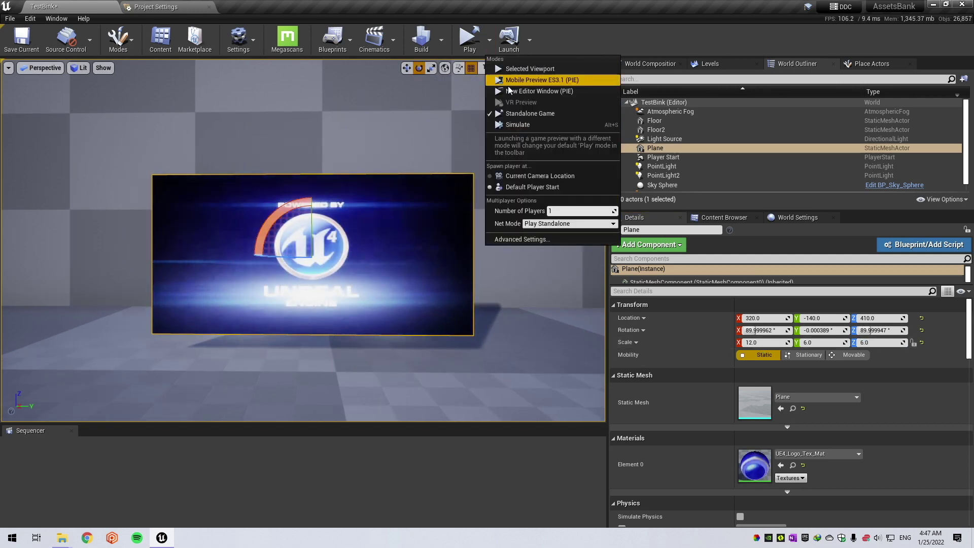
pyautogui.click(525, 93)
pyautogui.click(458, 156)
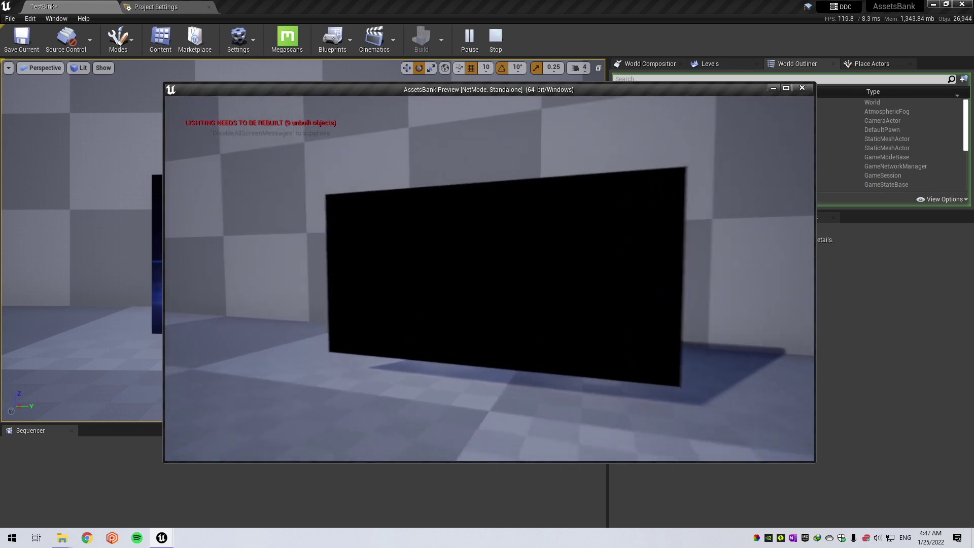
pyautogui.press('Escape')
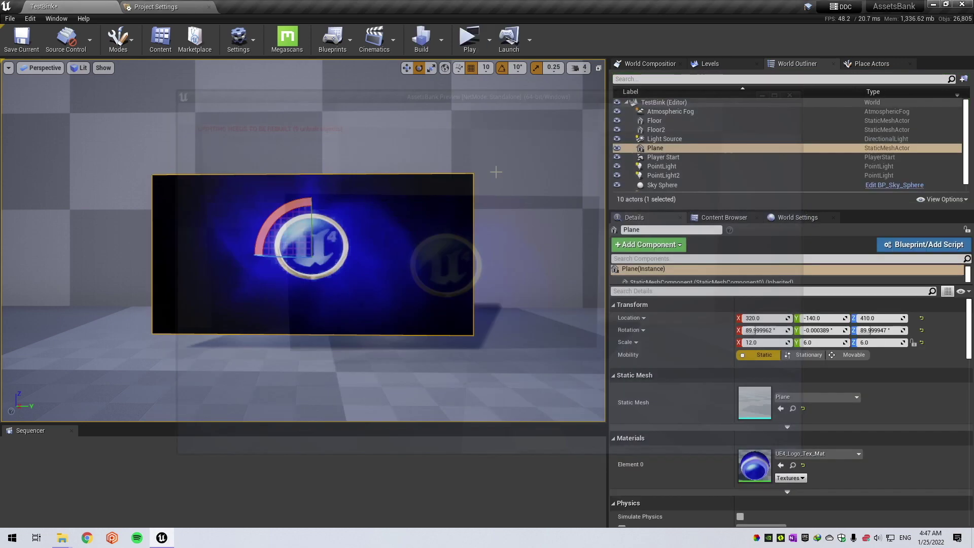